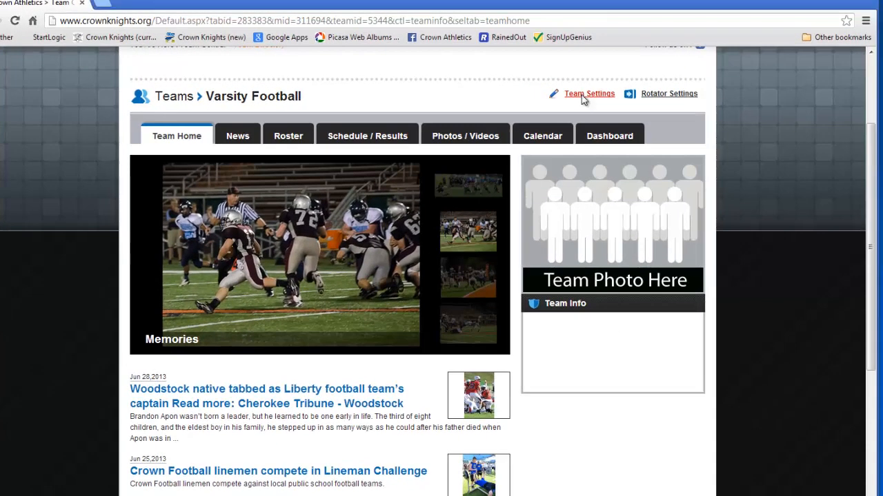
Step: Open the Varsity Football team settings and paste the copied season introduction, starting "Crown Athletics Football is kicking off another exciting season", into Team Info
left_click(568, 102)
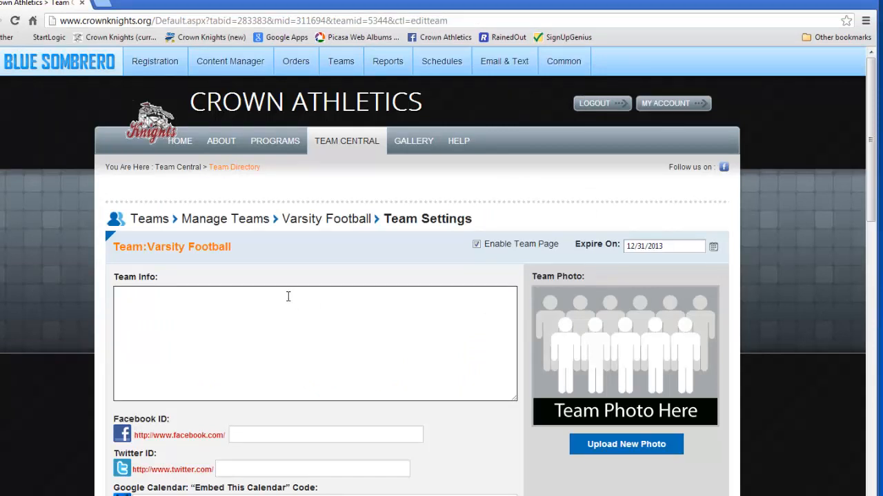
left_click(233, 316)
right_click(131, 297)
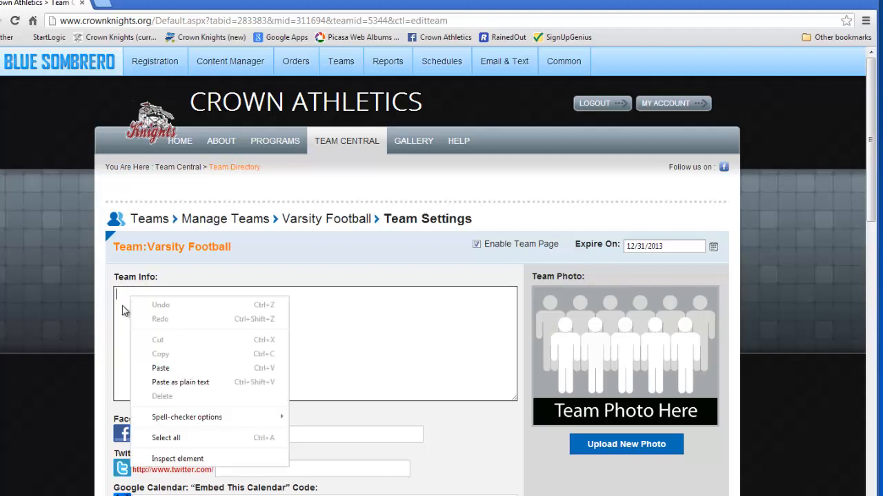
left_click(163, 369)
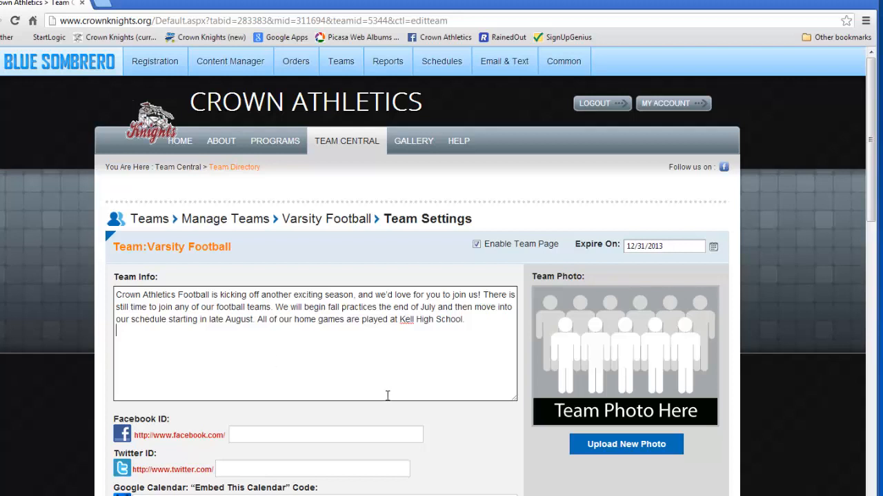
Step: Upload varsityfootballteam2012-300x156.jpg as the team photo, crop it with the default frame and save it
left_click(629, 451)
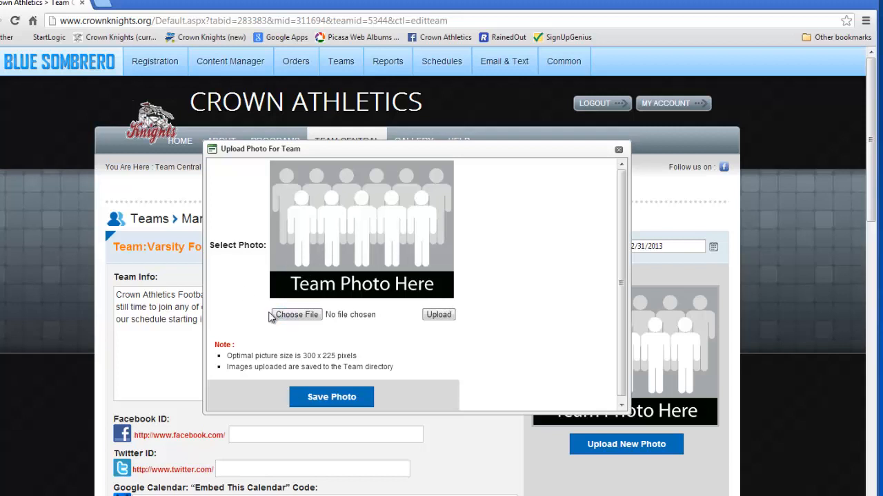
left_click(301, 317)
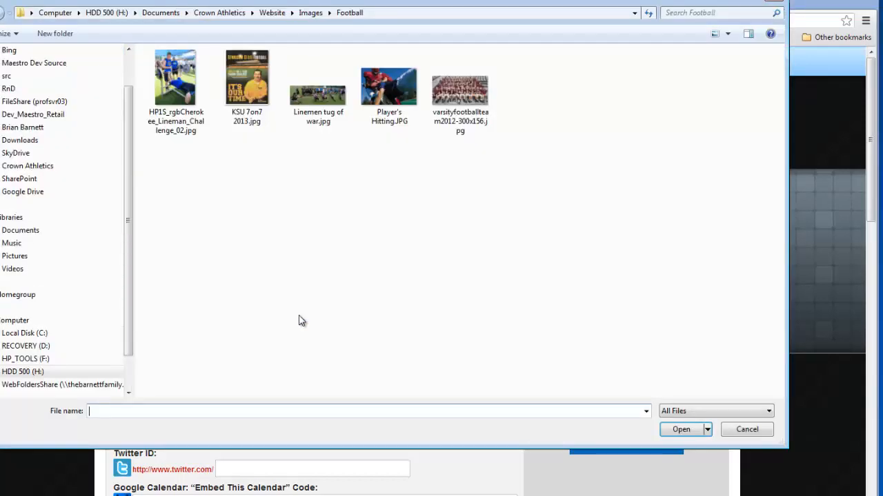
left_click(455, 102)
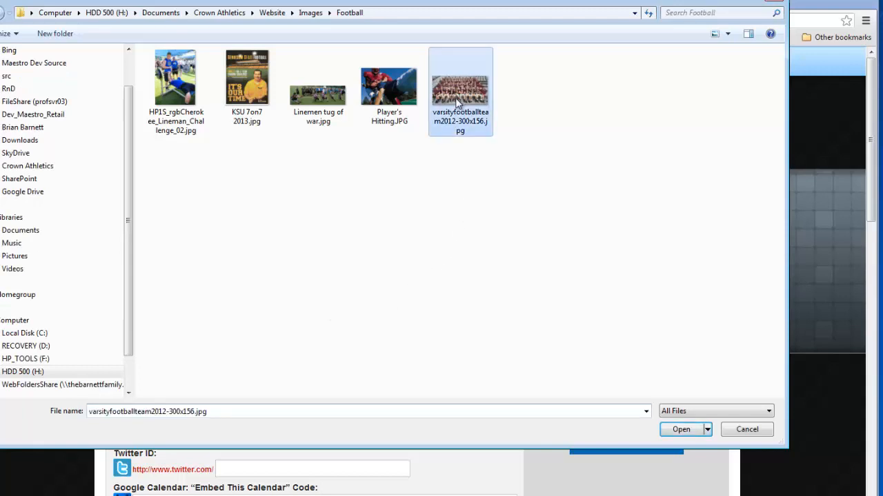
left_click(685, 431)
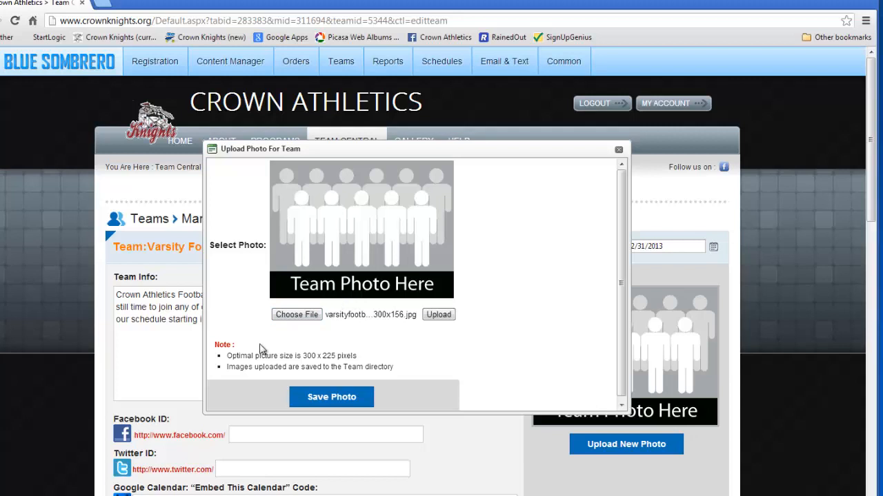
left_click(441, 318)
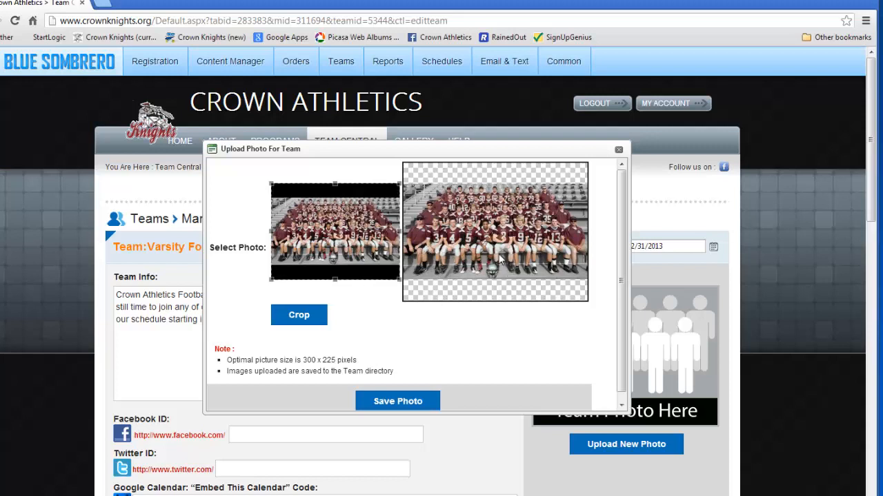
left_click(300, 319)
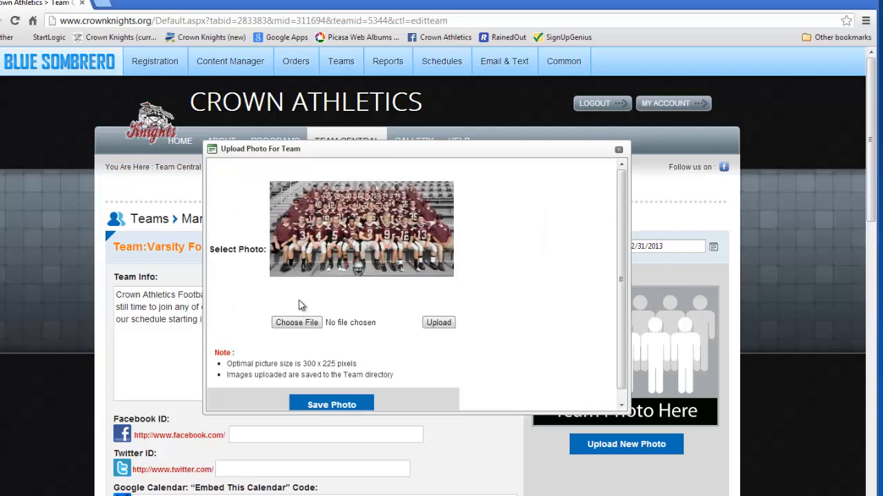
left_click(341, 410)
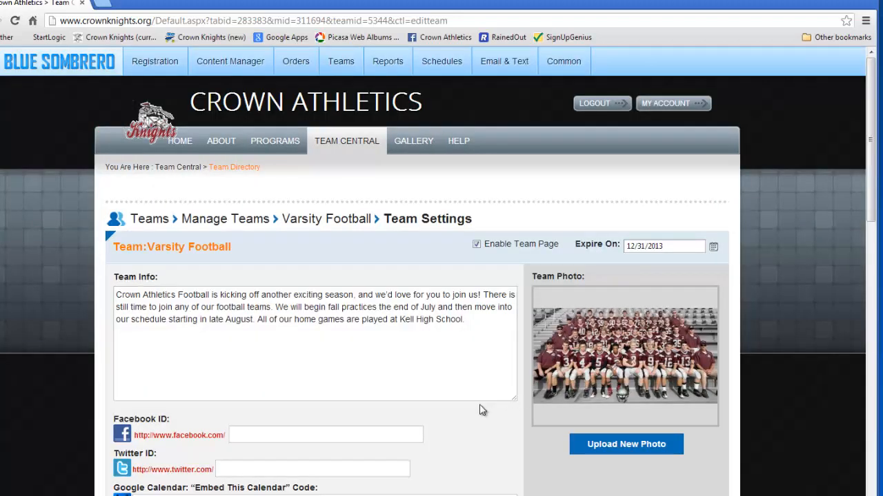
Step: Set the team's Facebook ID to crownathleticsfootball
middle_click(277, 397)
scroll(278, 397, "down", 3)
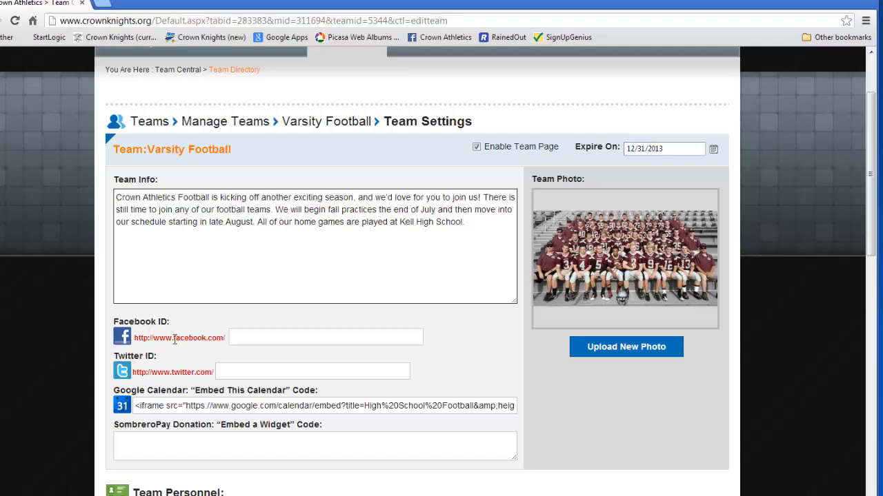
left_click(227, 370)
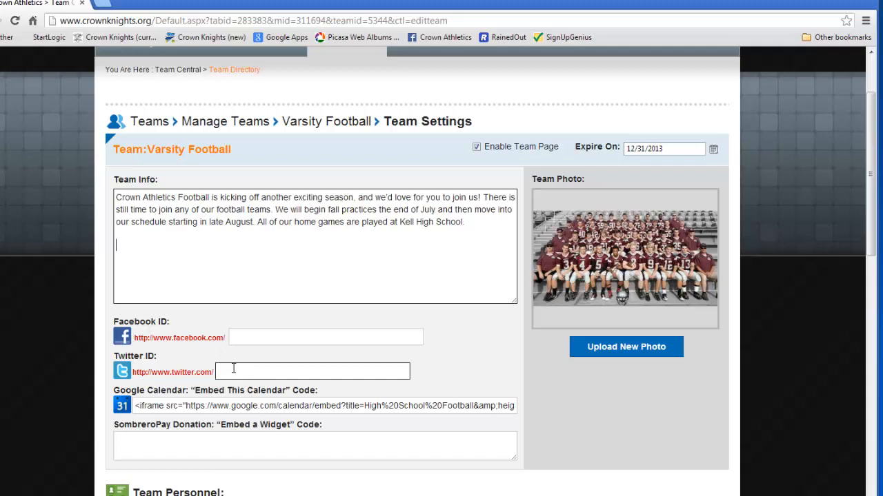
left_click(256, 338)
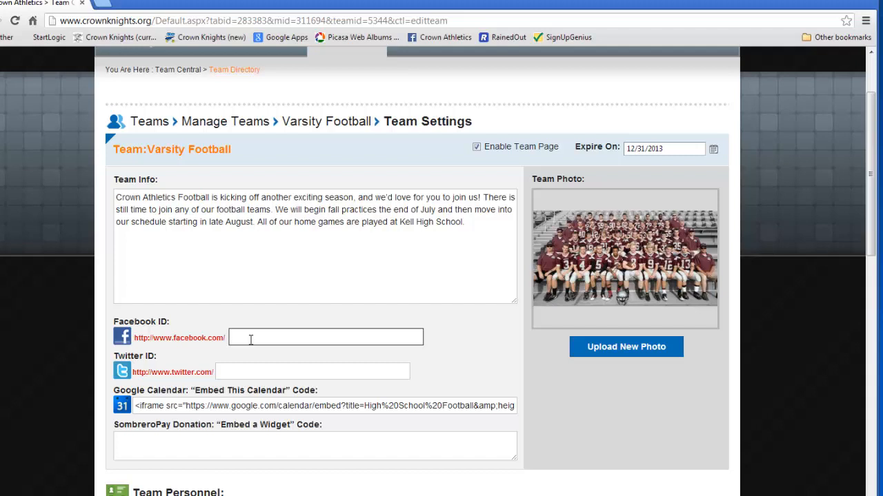
type("c")
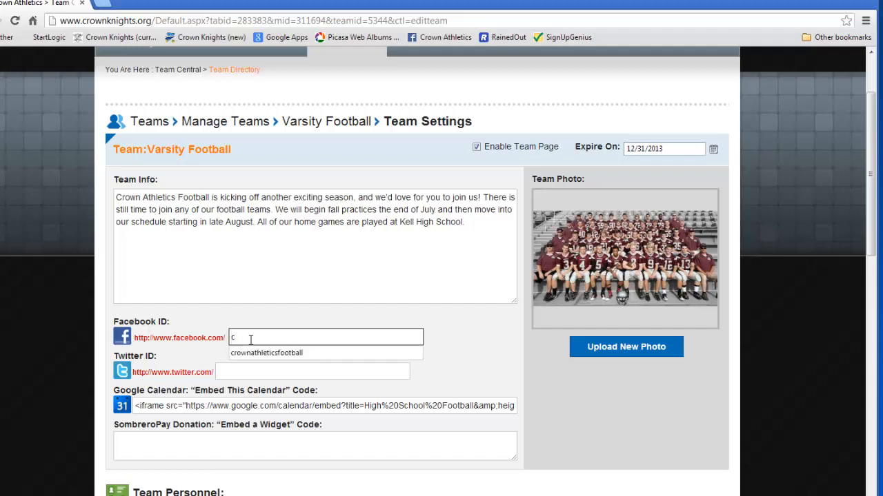
key("Down")
key("Return")
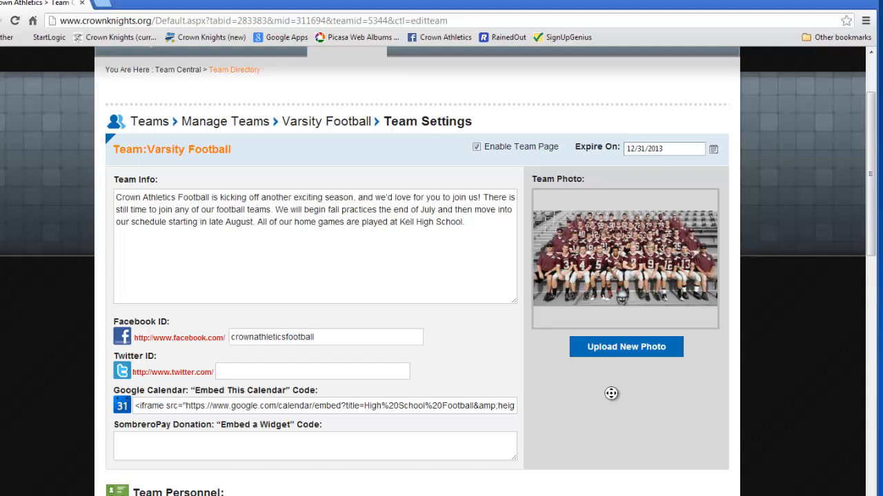
Step: Save the Varsity Football team settings
scroll(597, 434, "down", 3)
scroll(592, 455, "down", 6)
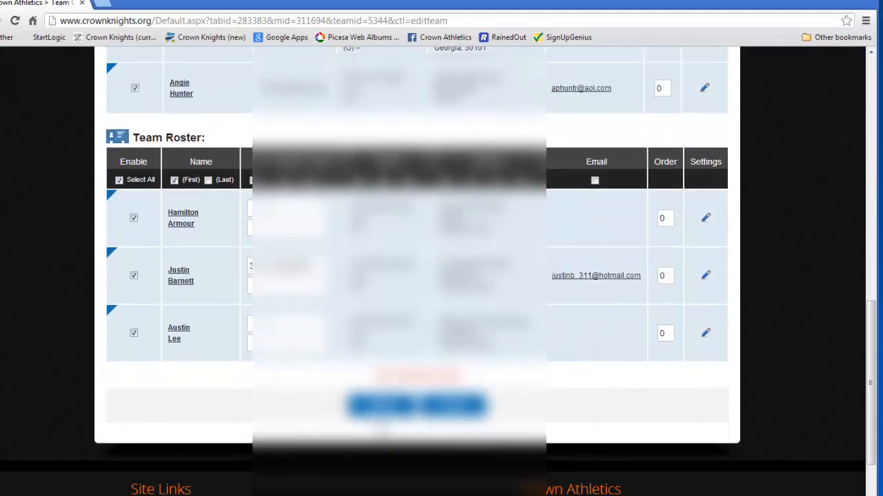
left_click(380, 406)
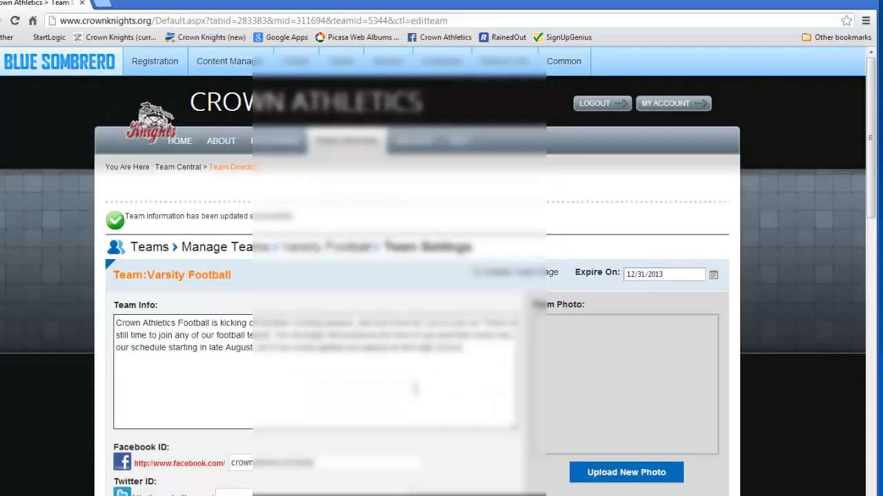
Step: Return to the Varsity Football home page and examine its team photo, team info, Facebook feed with a linked post, and news list
left_click(329, 255)
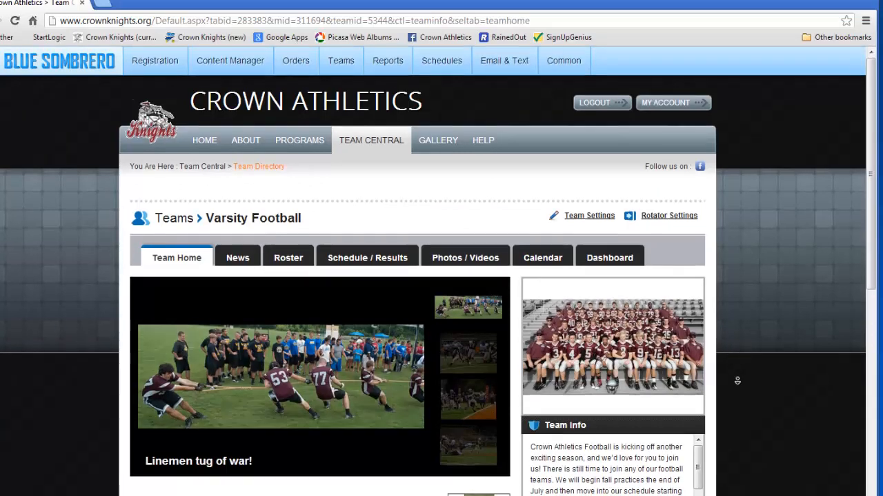
scroll(739, 352, "down", 3)
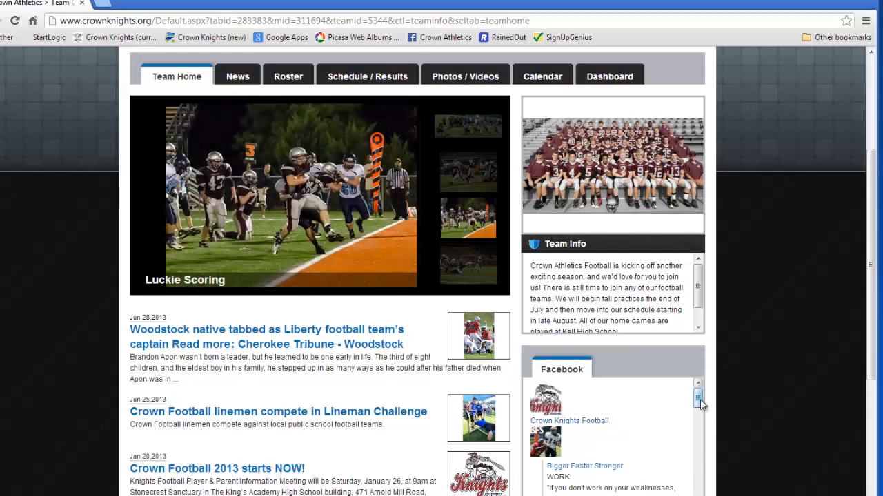
mouse_move(700, 394)
left_mouse_down()
mouse_move(704, 427)
mouse_move(698, 397)
left_mouse_up()
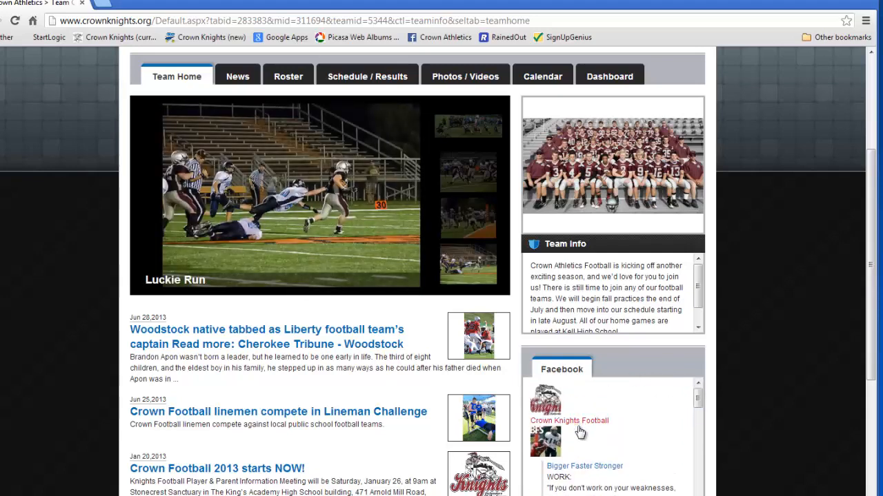
left_click(591, 468)
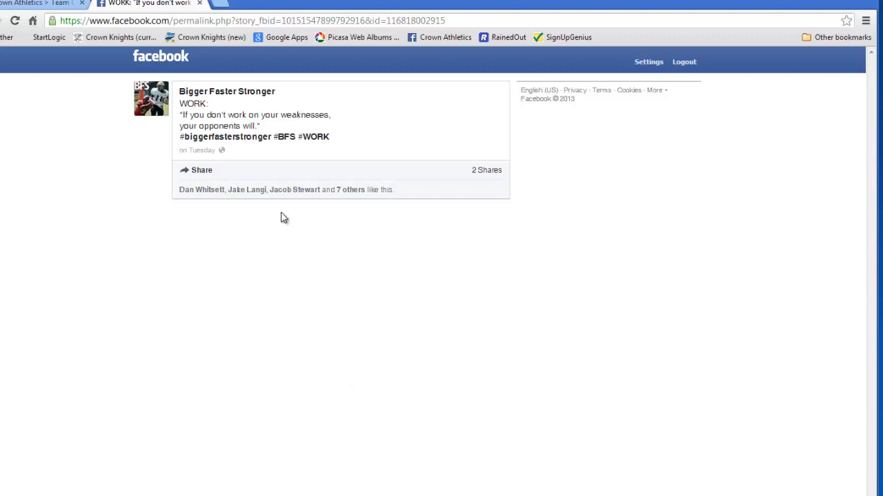
left_click(200, 3)
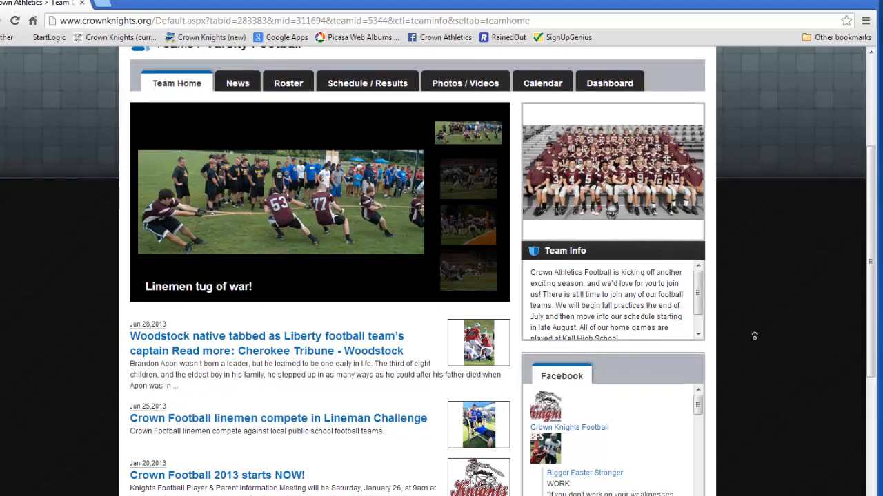
scroll(755, 359, "up", 2)
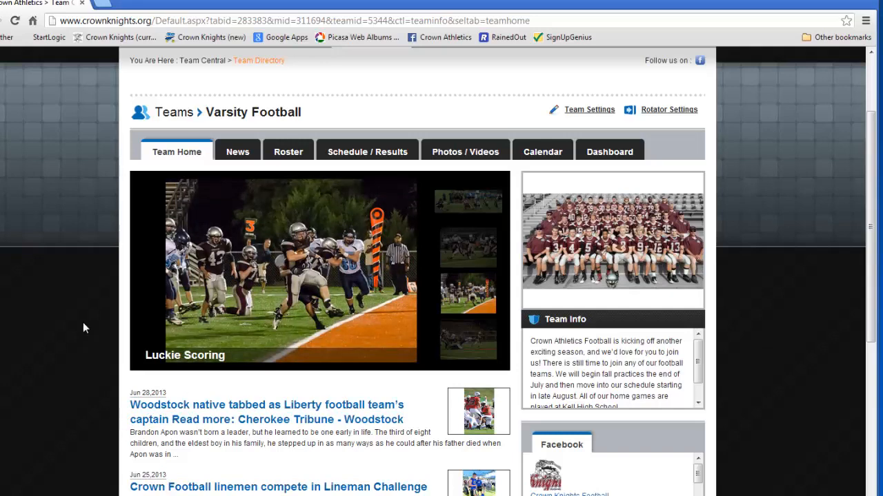
scroll(82, 345, "down", 2)
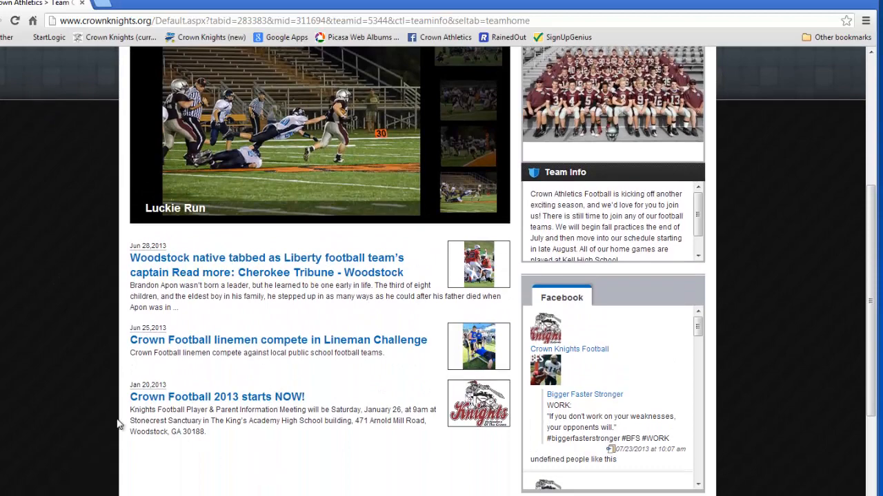
scroll(69, 324, "up", 2)
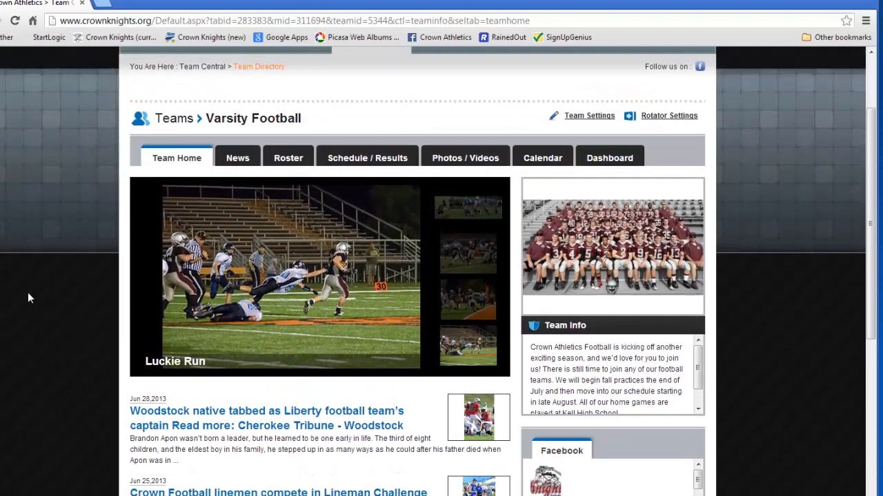
Step: Start a new entry in the Varsity Football team's news and date it 7/24/2013
left_click(234, 161)
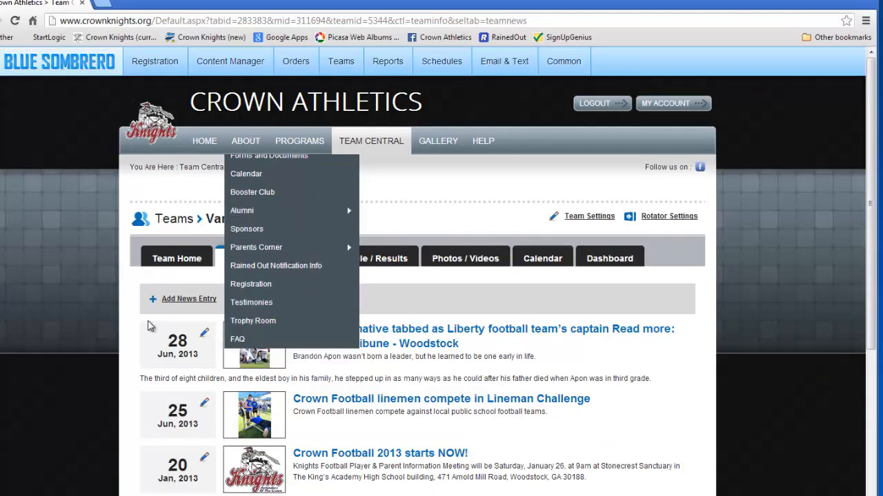
scroll(88, 309, "down", 2)
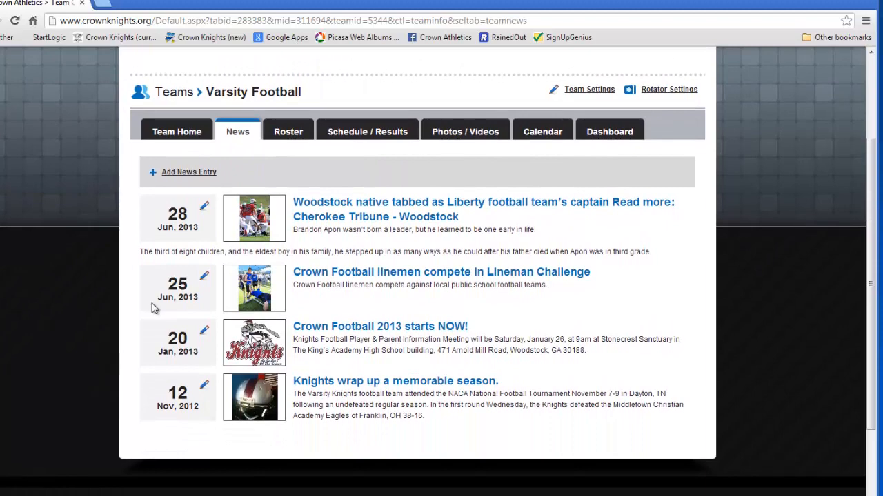
left_click(188, 173)
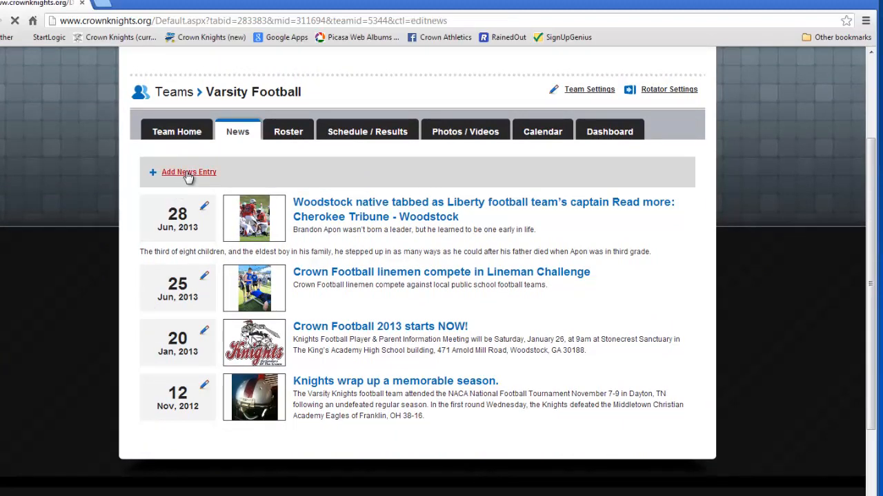
left_click(266, 274)
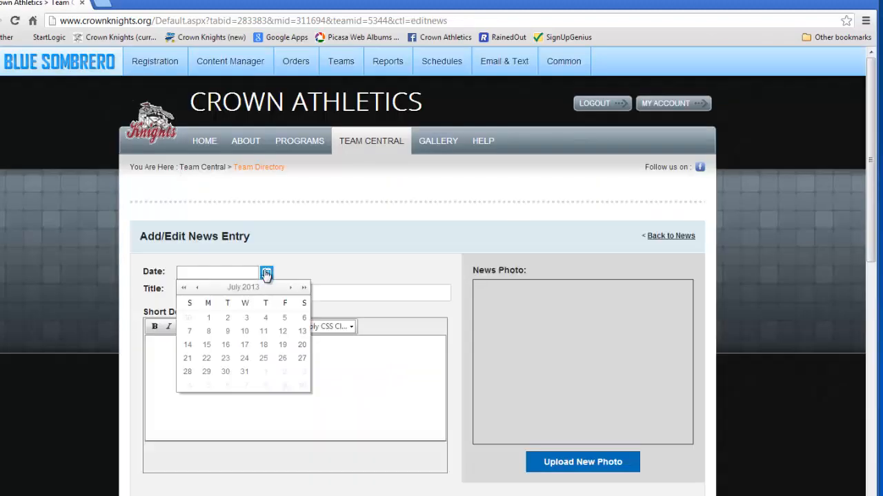
left_click(245, 361)
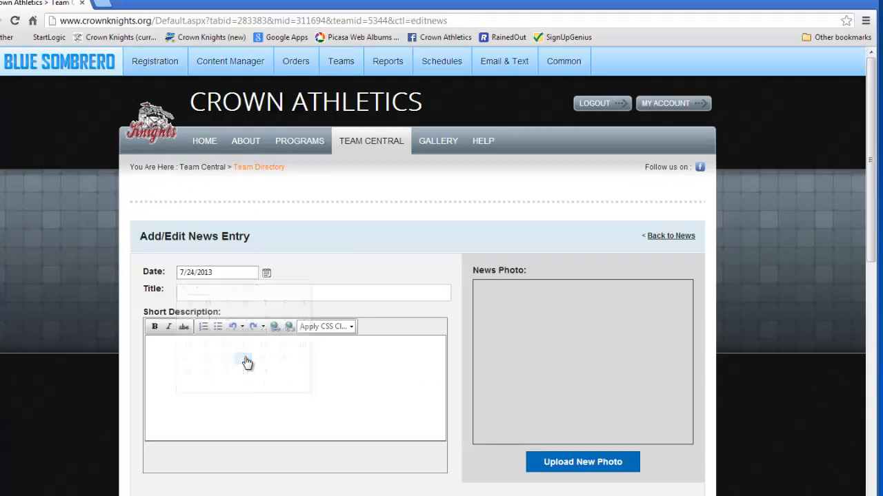
Step: Title the news entry "Football Practice Begins Now!" and enter "Practice starts this week!" as its short description
left_click(257, 294)
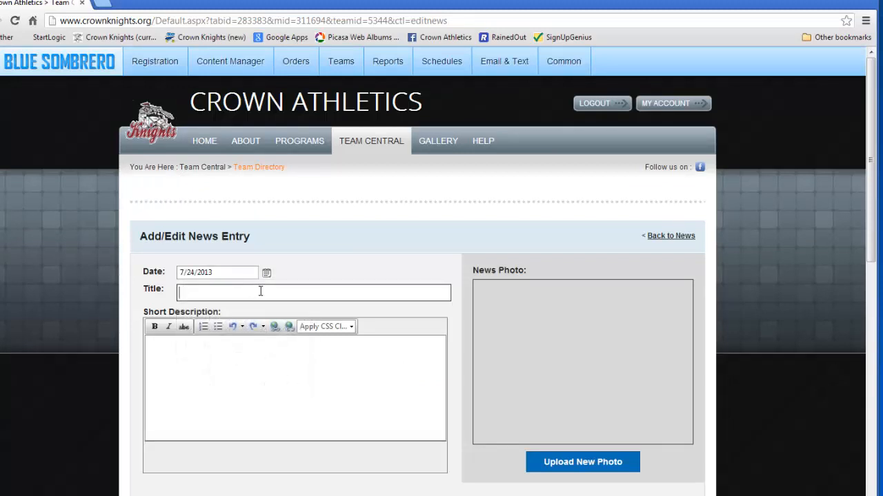
type("F")
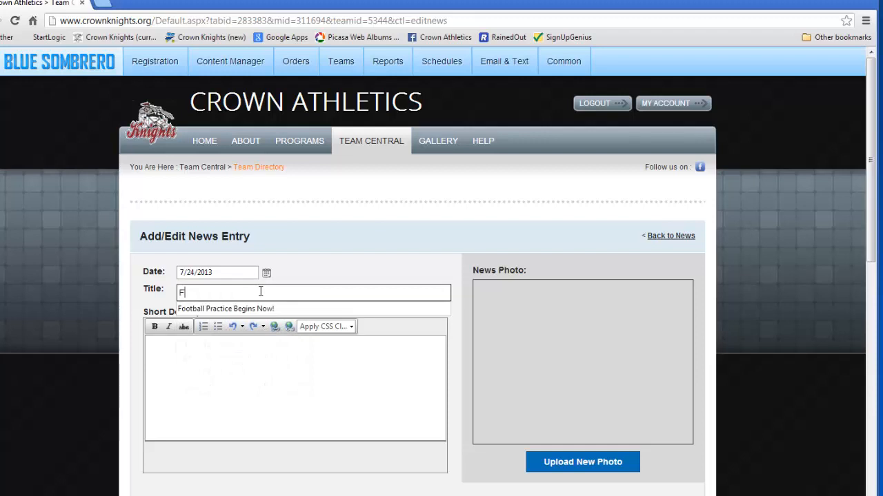
key("Down")
key("Return")
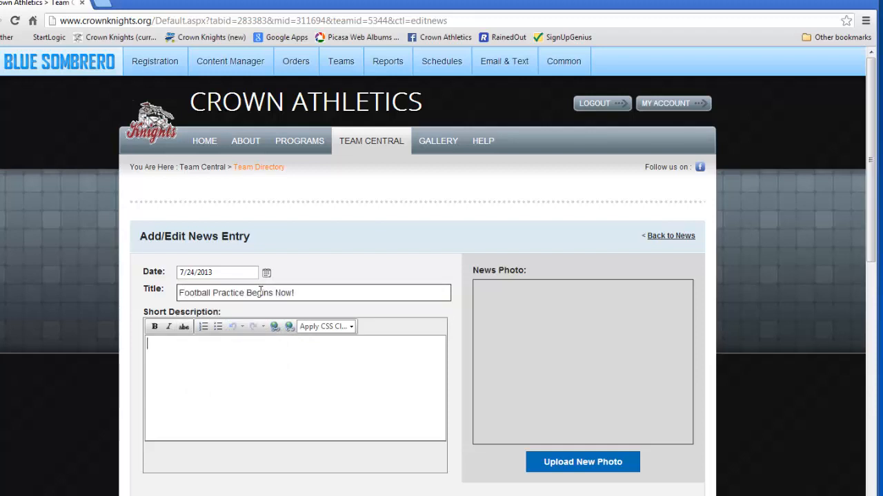
type("Practice starts this week!")
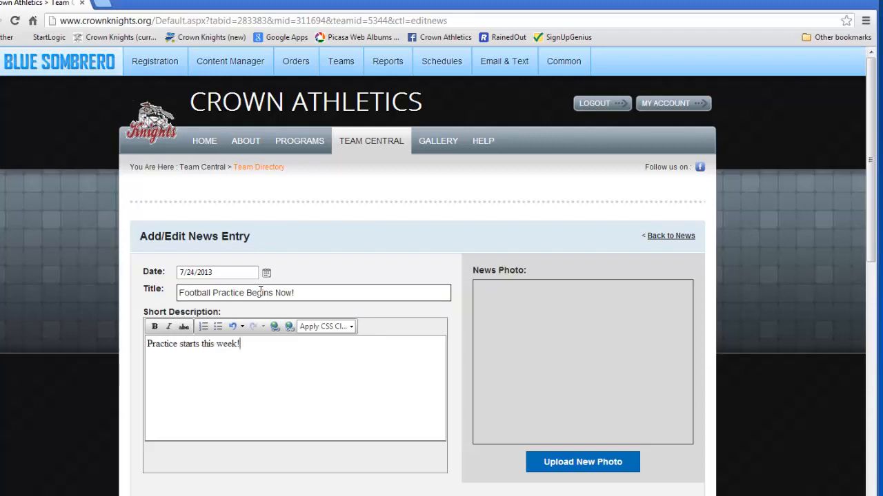
scroll(62, 361, "down", 2)
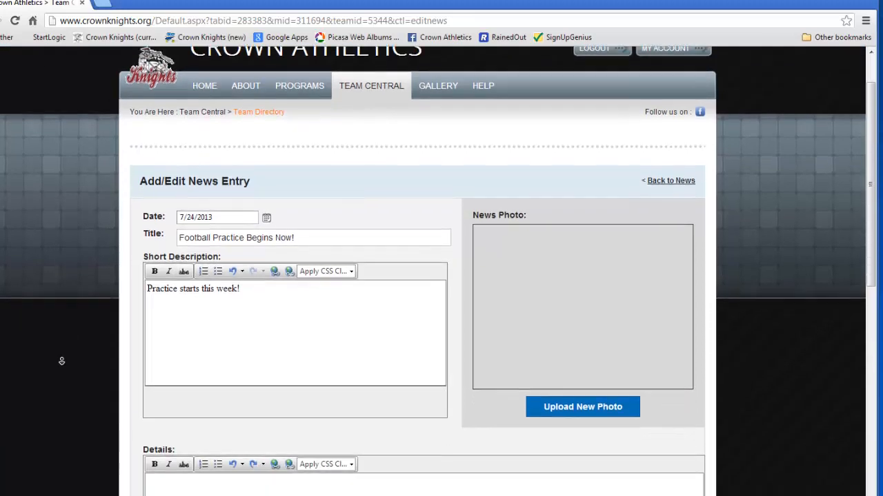
Step: Paste the copied practice announcement into the news entry's Details text
scroll(61, 361, "down", 3)
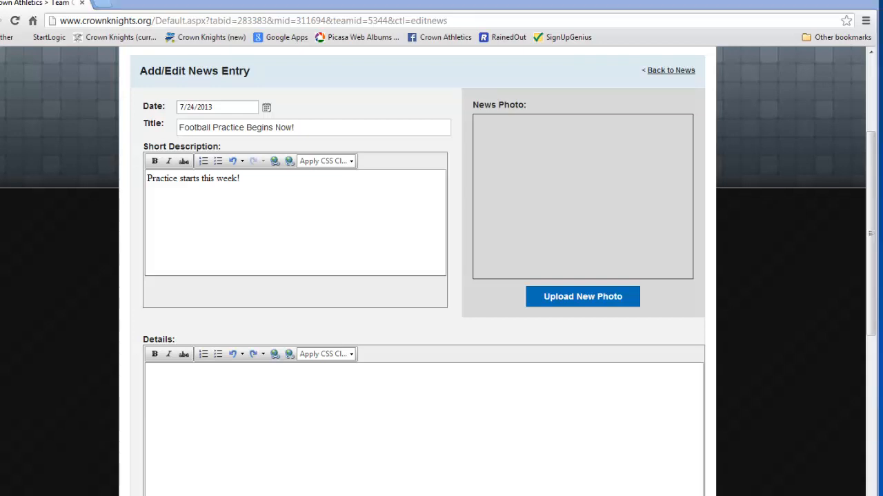
left_click(172, 398)
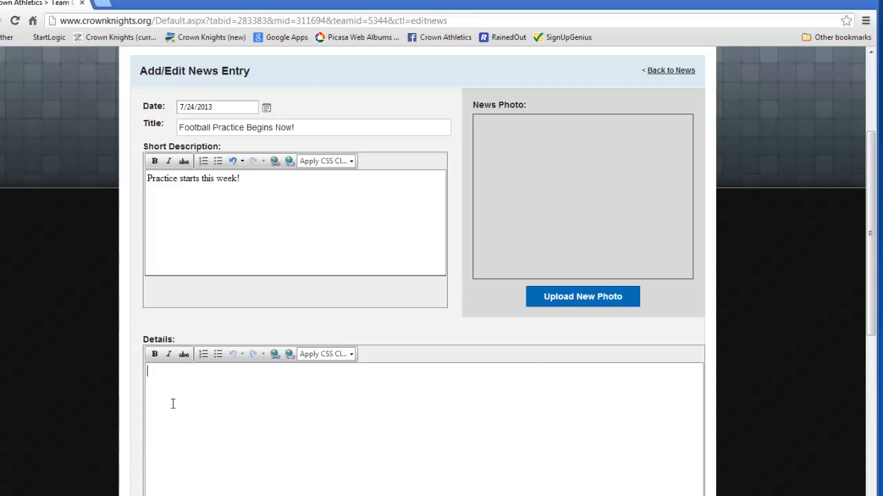
key("ctrl+v")
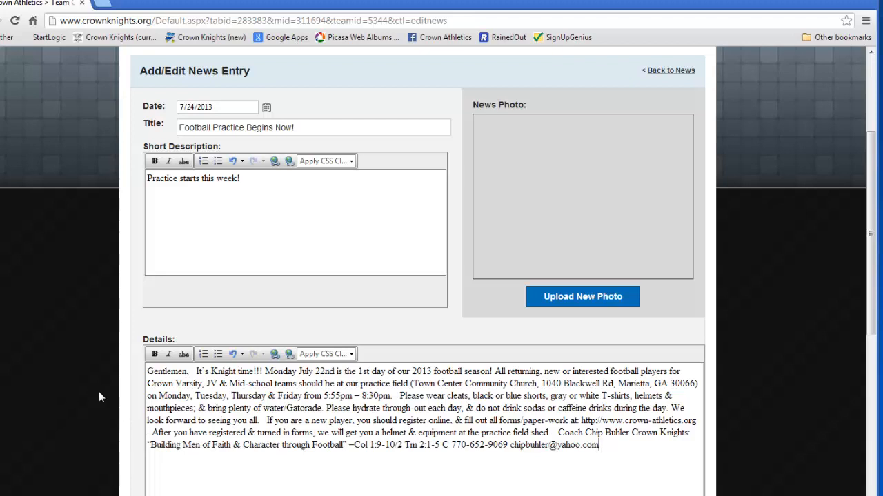
Step: Separate "Gentlemen," and "It's Knight time!!!" into their own paragraphs in the Details text, with a blank line after each
left_click(193, 374)
key("Return")
key("Return")
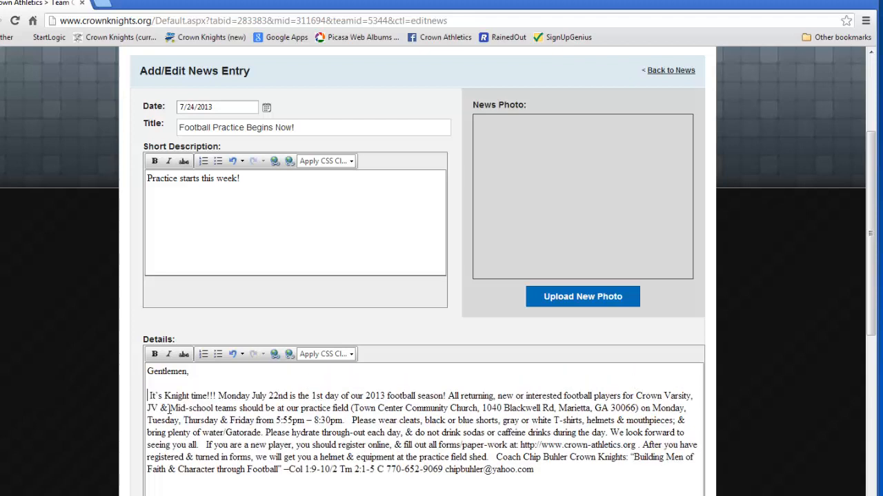
left_click(217, 396)
key("Return")
key("Return")
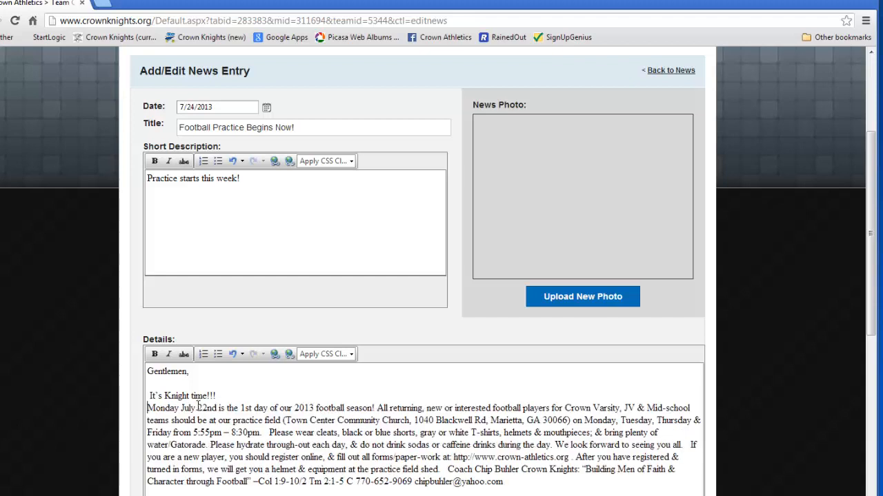
Step: Start new paragraphs, each after a blank line, at "Please wear cleats" and at the coach's signature in the Details text
left_click(270, 445)
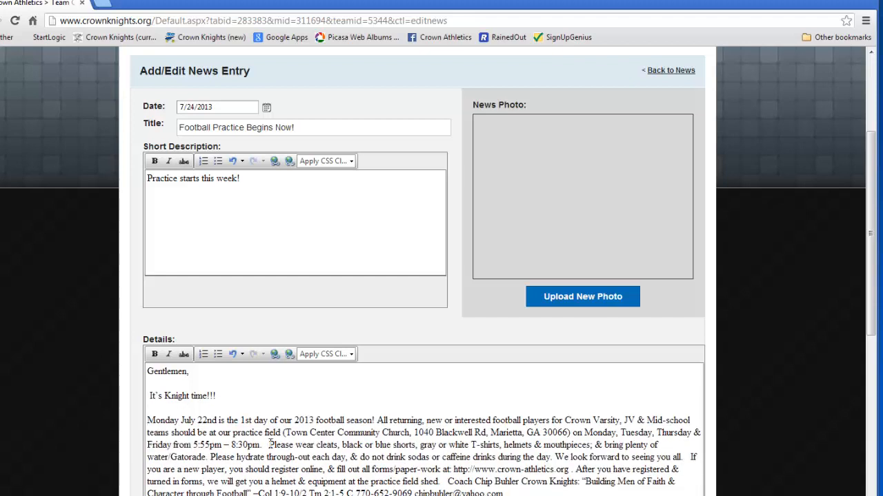
key("Return")
key("Return")
scroll(274, 447, "down", 4)
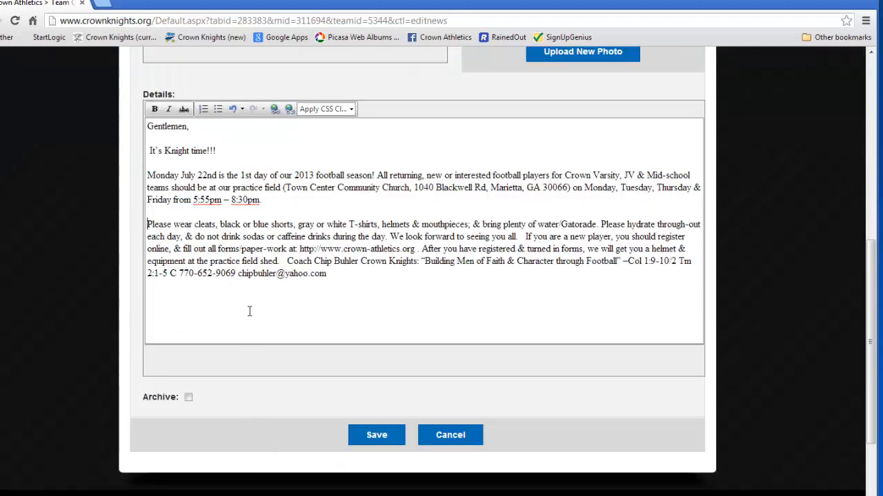
left_click(285, 261)
key("Return")
key("Return")
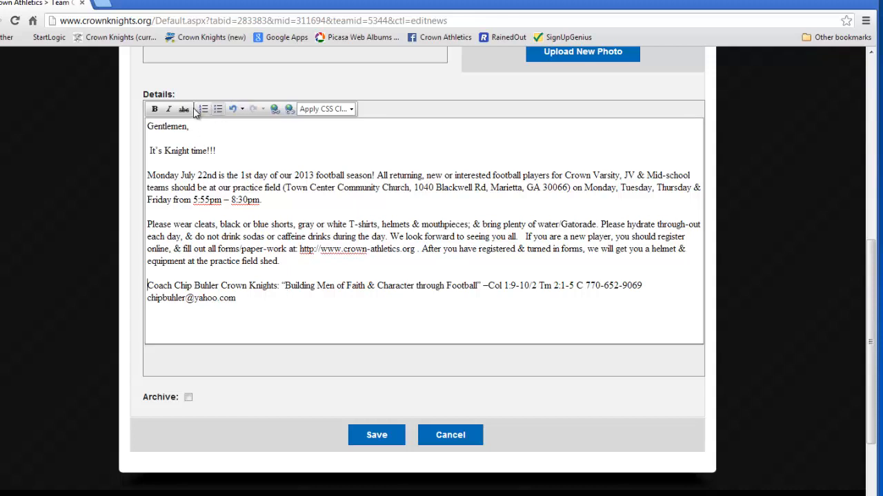
Step: Make the line "It's Knight time!!!" bold in the Details text
left_click_drag(222, 150, 147, 151)
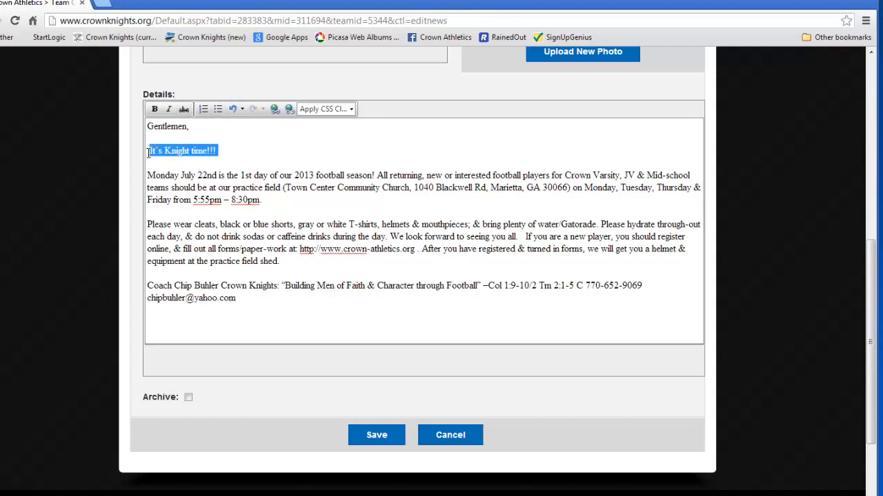
left_click(156, 112)
left_click(228, 199)
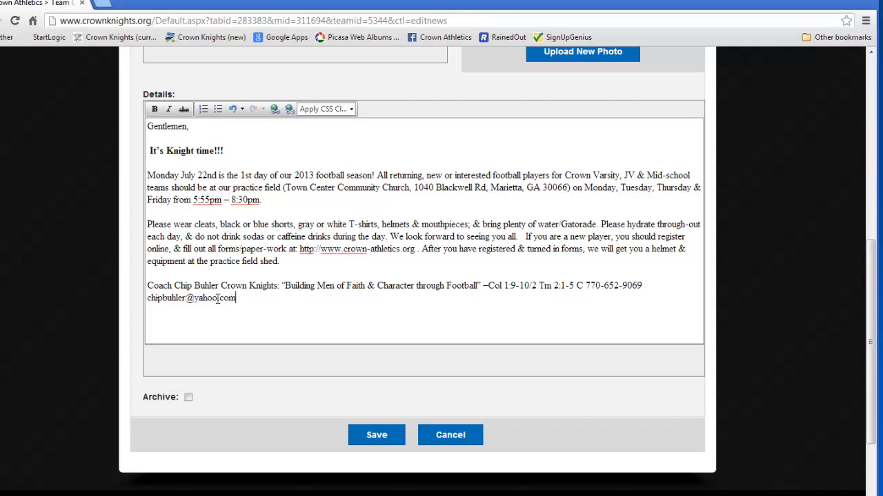
Step: Turn the coach's e-mail address at the end of the Details into an e-mail link, using the copied address as its target
left_click_drag(236, 298, 145, 299)
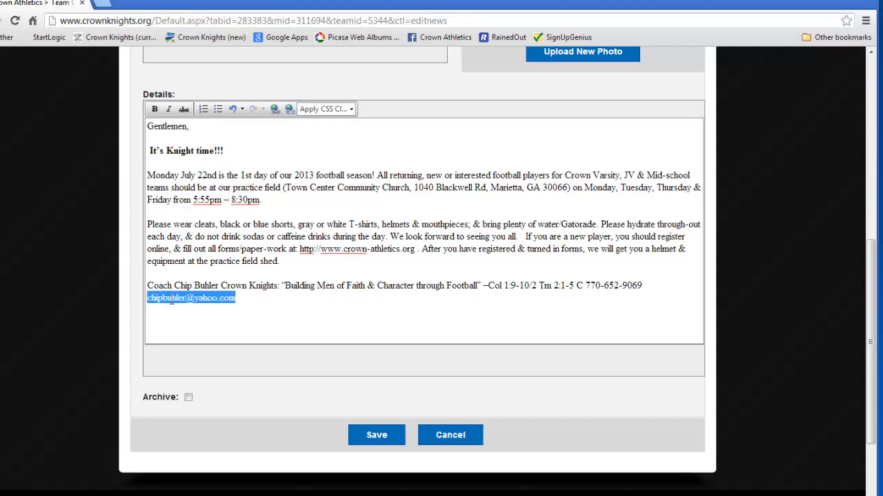
right_click(171, 301)
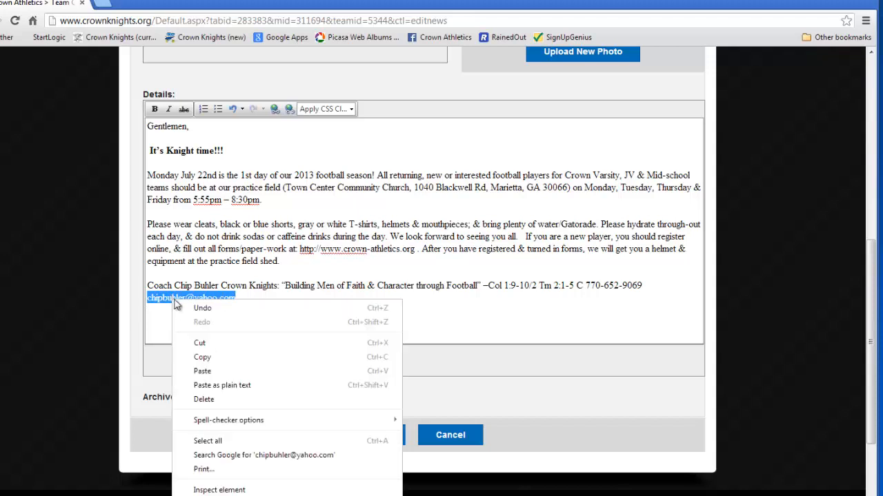
left_click(203, 357)
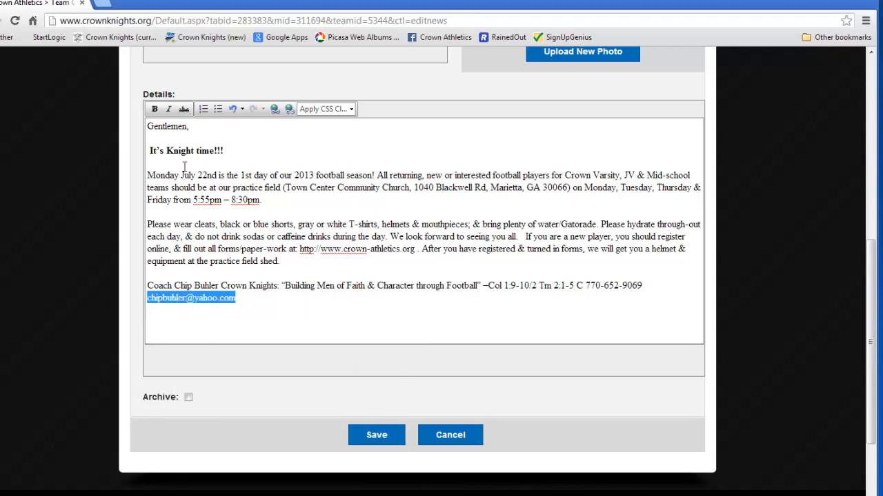
left_click(274, 109)
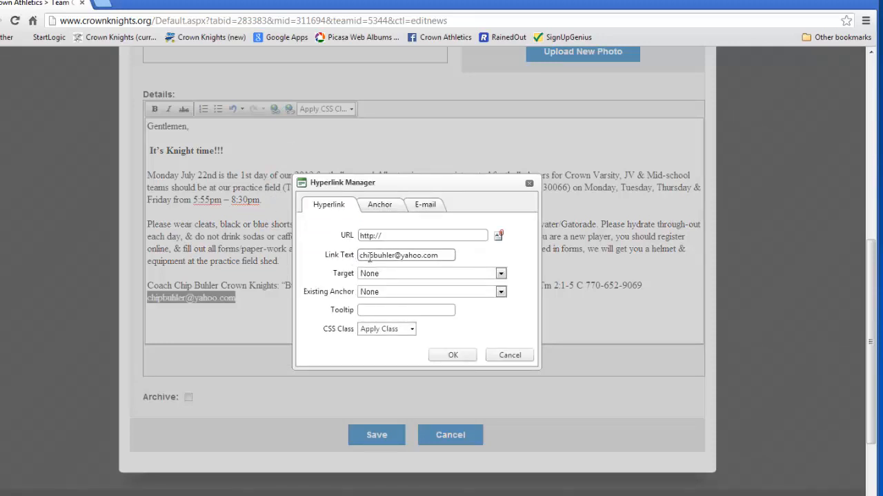
left_click(425, 205)
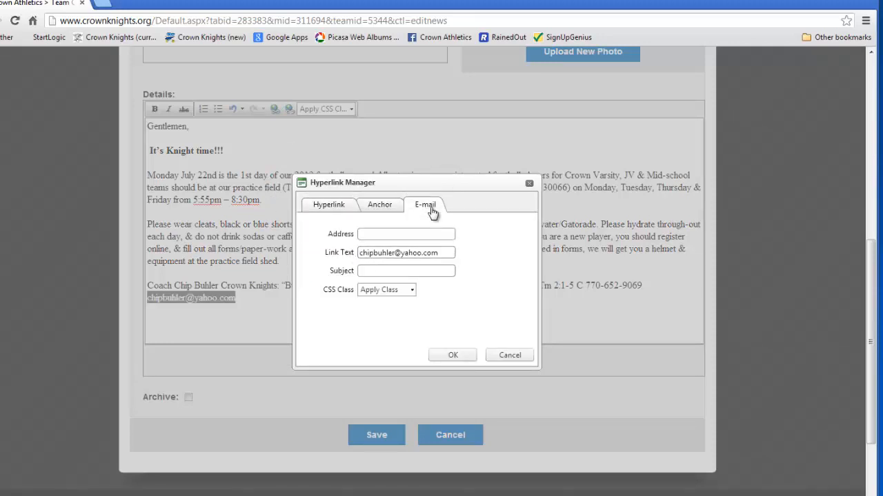
left_click(391, 235)
key("ctrl+v")
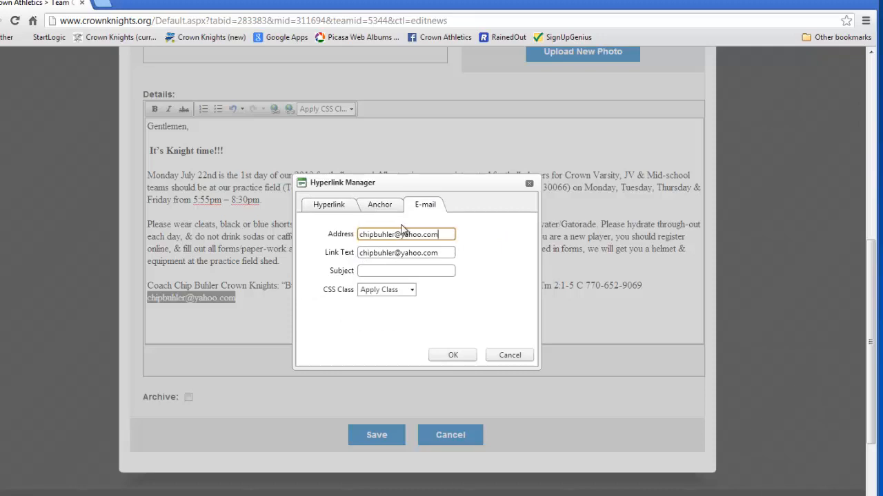
left_click(452, 356)
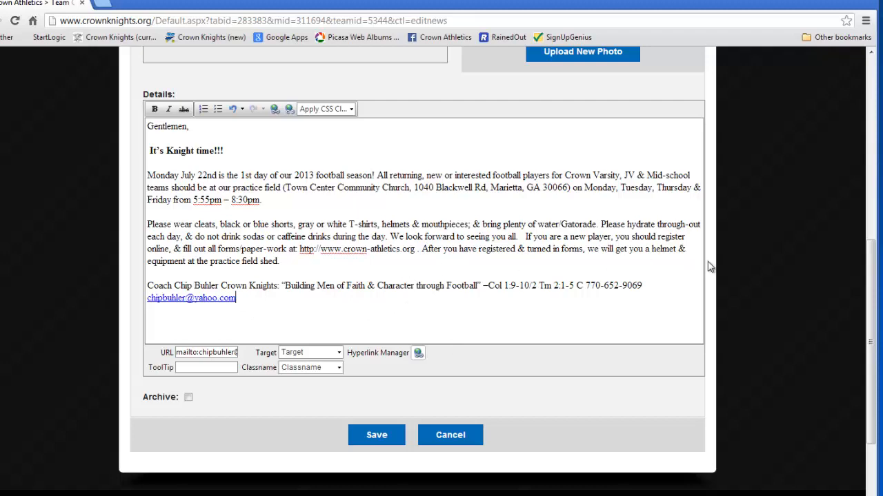
Step: Upload Player's Hitting.JPG from the Football images folder as the news photo
scroll(734, 262, "up", 4)
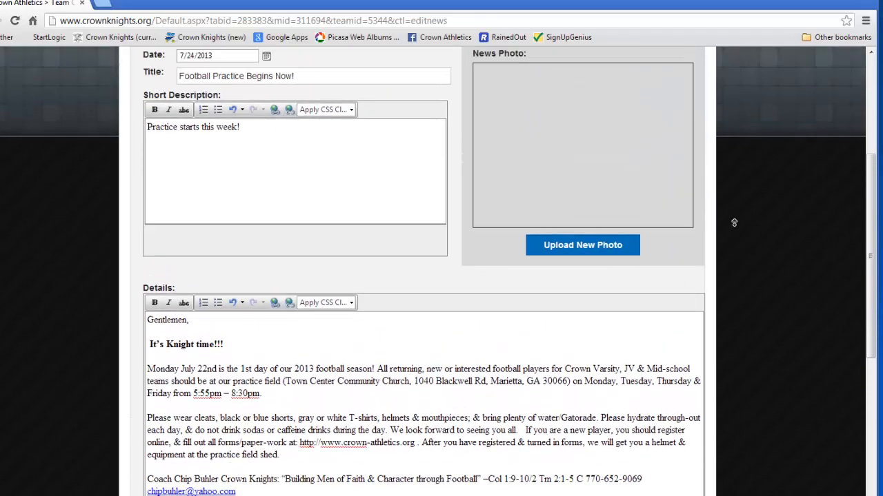
scroll(734, 223, "up", 1)
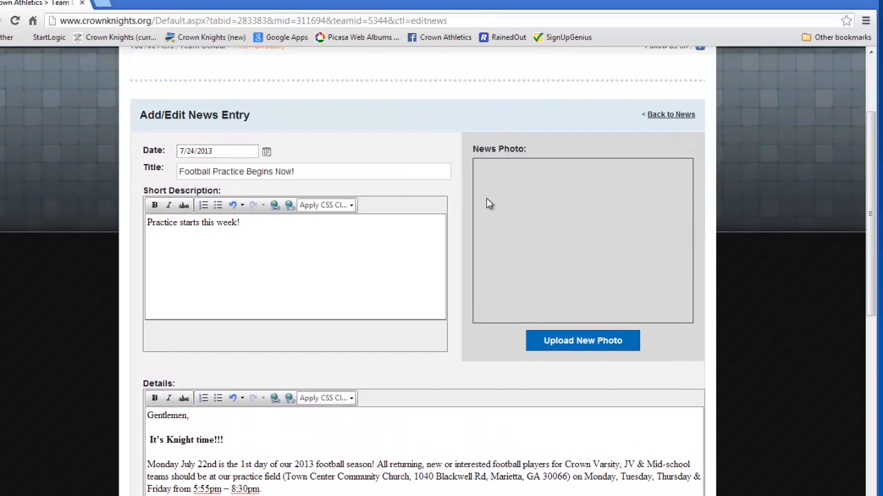
left_click(591, 344)
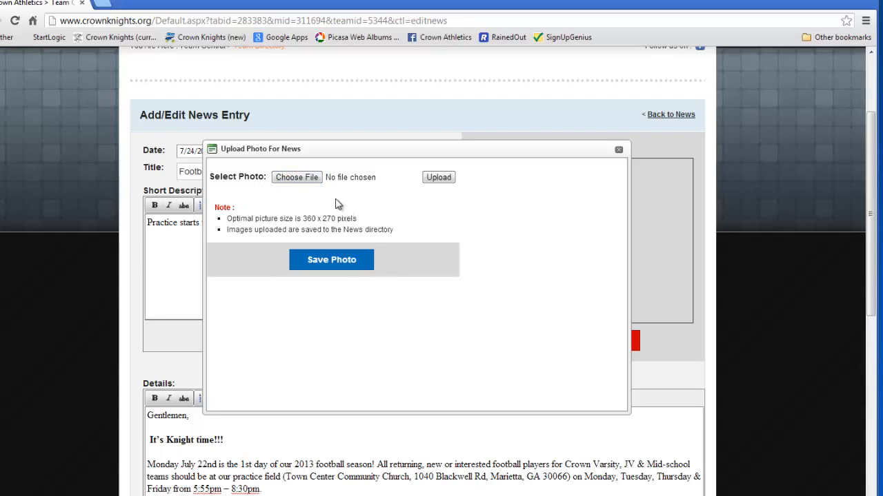
left_click(287, 179)
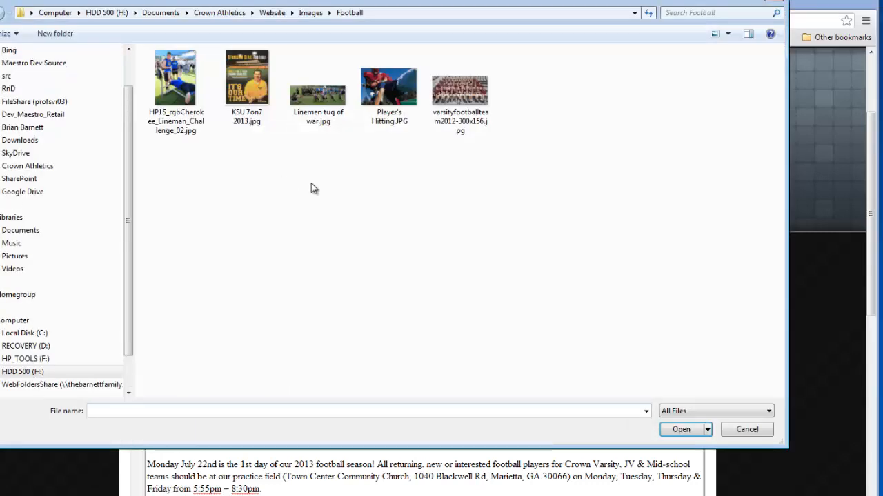
left_click(389, 112)
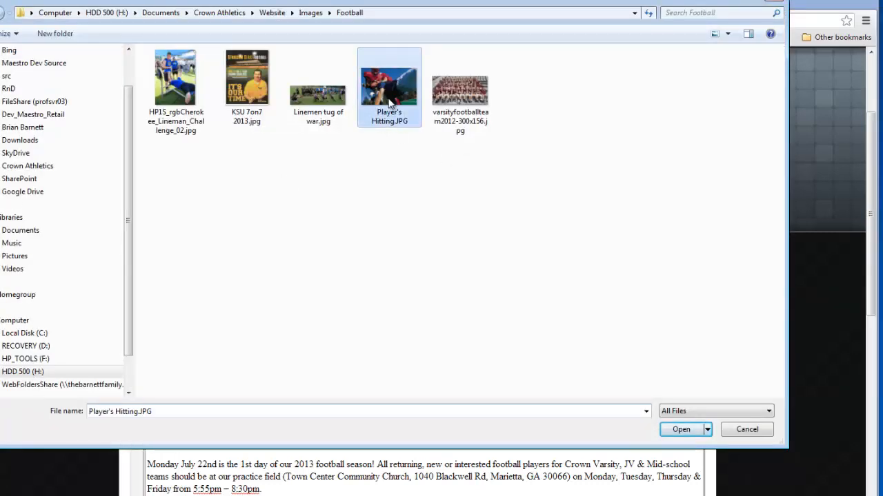
left_click(682, 430)
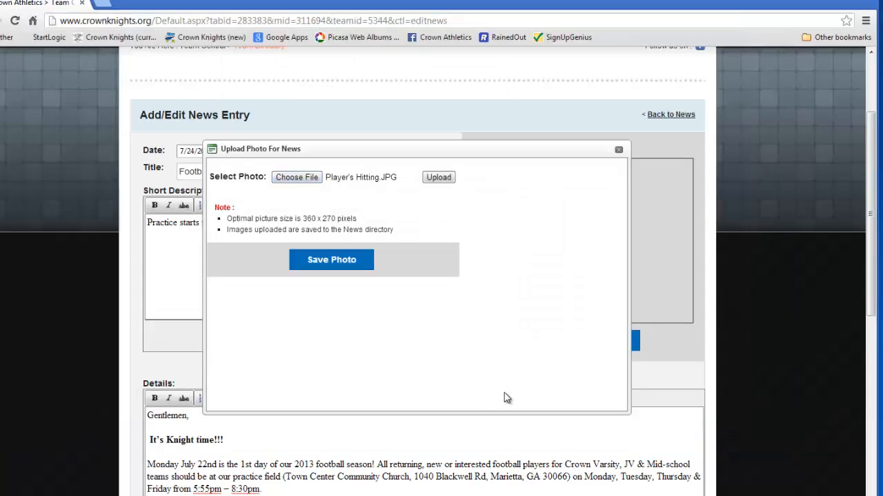
left_click(439, 178)
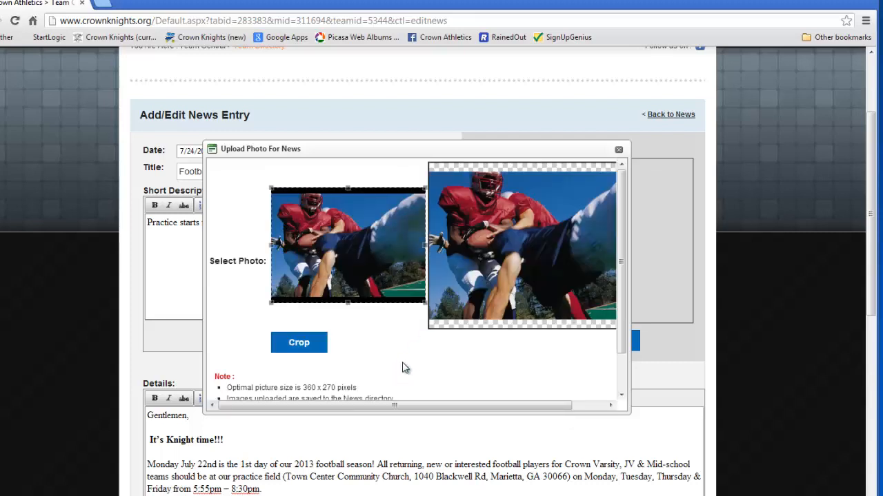
Step: Crop the uploaded news photo with the default crop area and save it to the entry
left_click(302, 347)
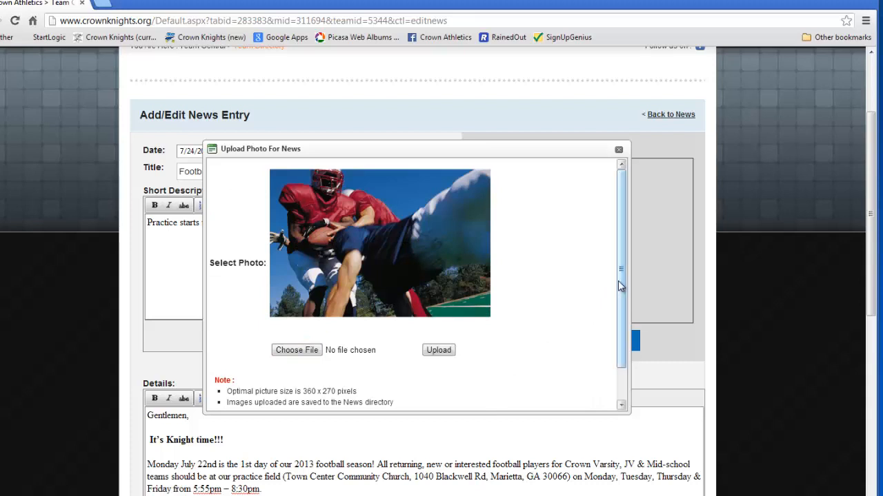
left_click_drag(618, 287, 618, 317)
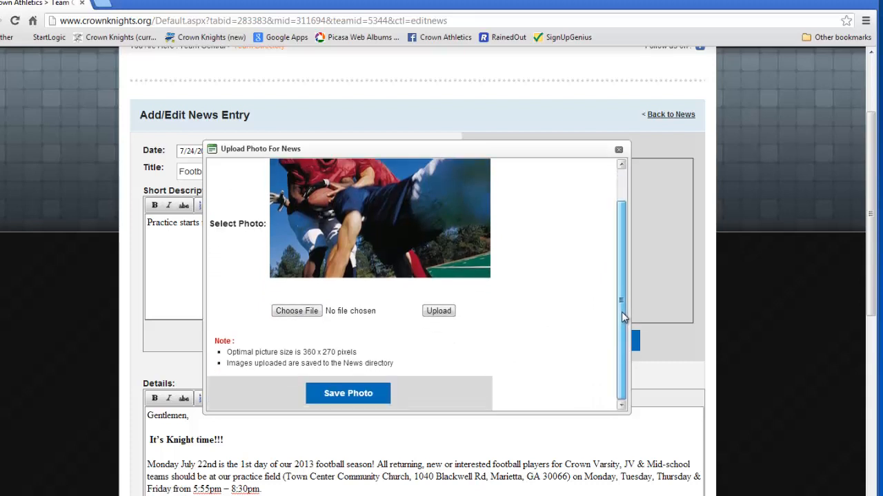
left_click(353, 394)
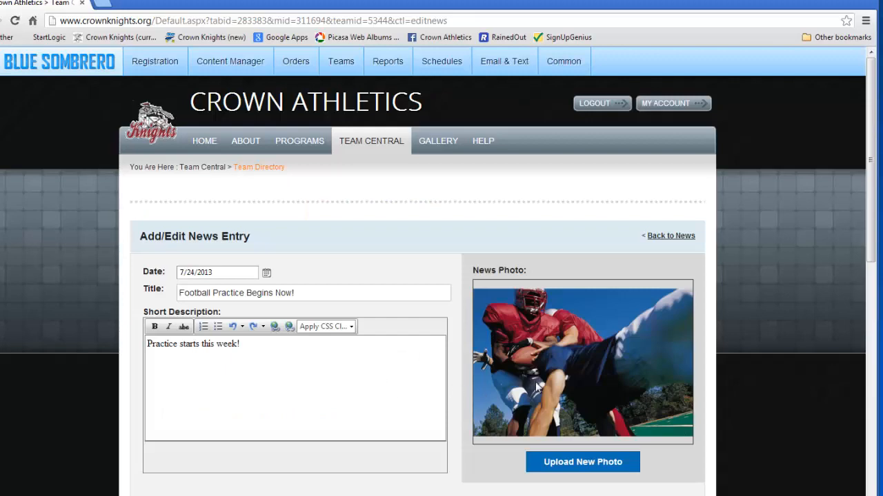
Step: Save the "Football Practice Begins Now!" news entry, leaving it unarchived
scroll(766, 308, "down", 5)
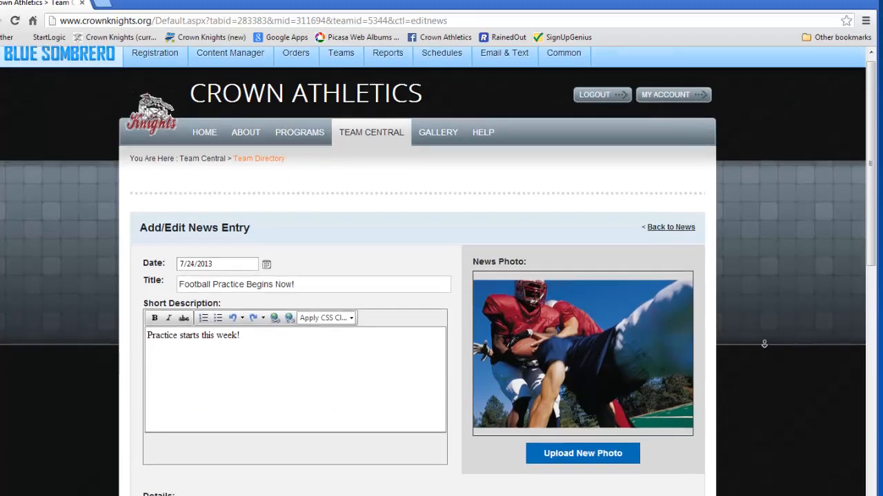
scroll(769, 313, "down", 4)
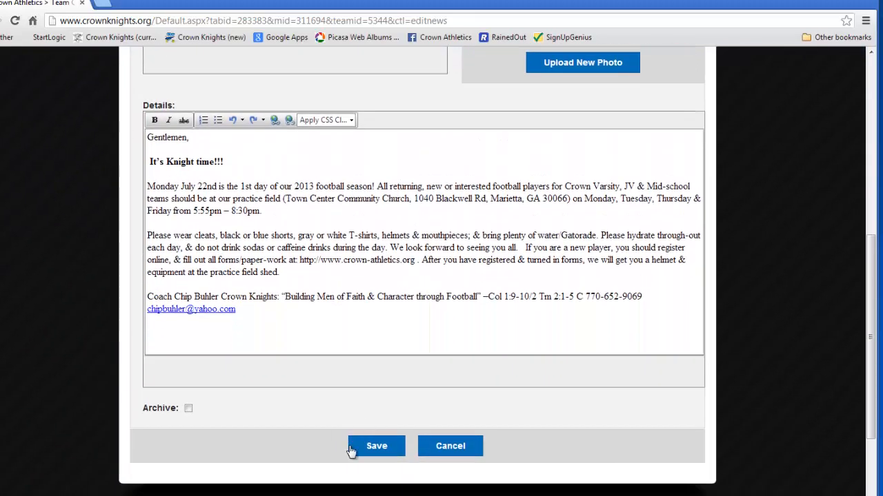
left_click(378, 449)
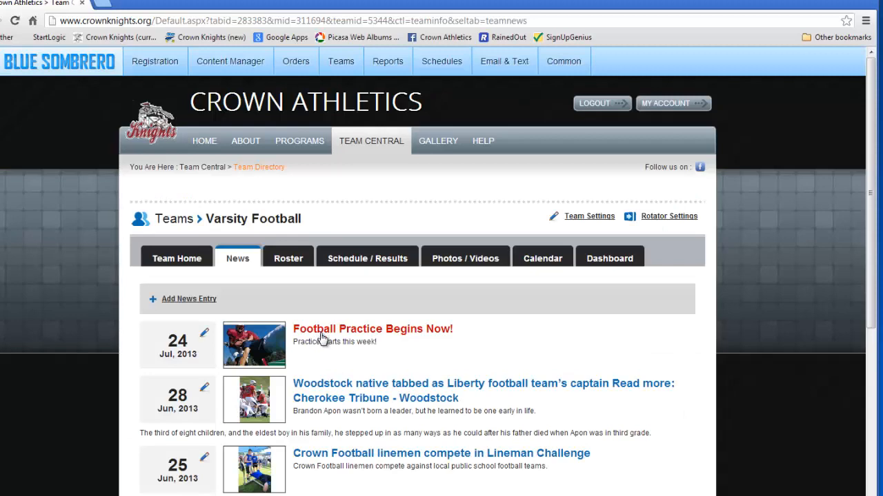
Step: Return to the Varsity Football home page and open the "Football Practice Begins Now!" article from its news list
left_click(185, 260)
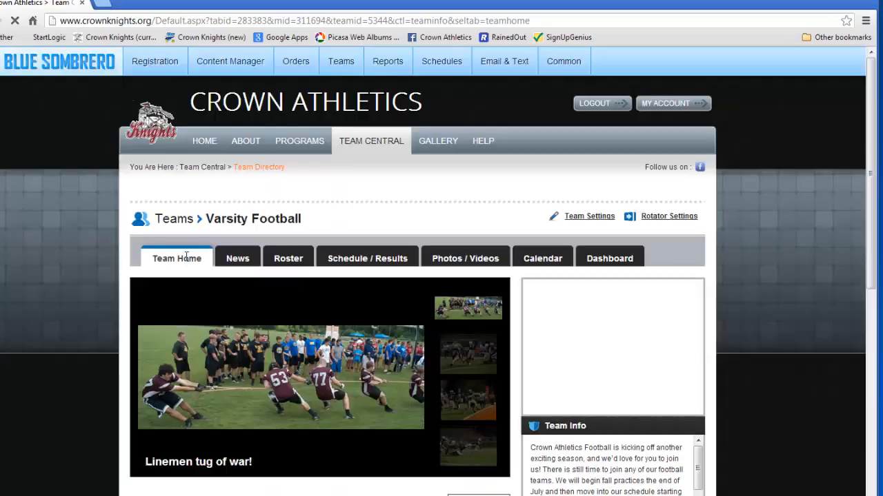
scroll(83, 261, "down", 2)
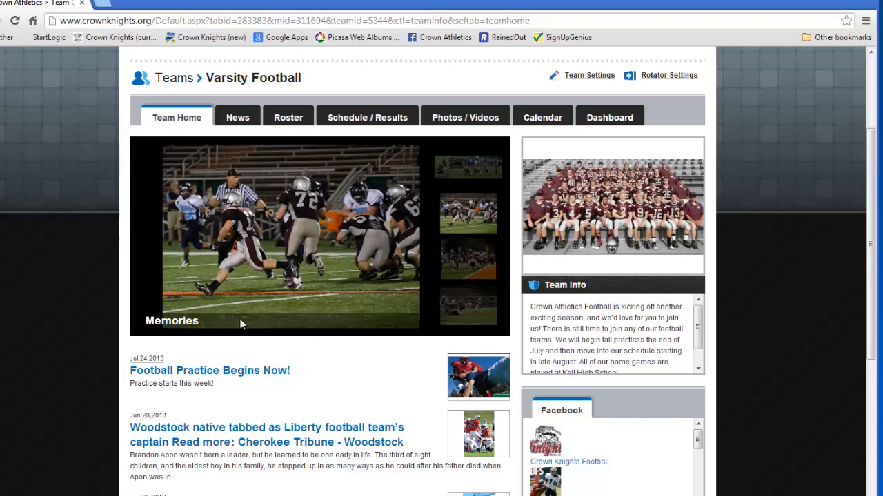
left_click(254, 373)
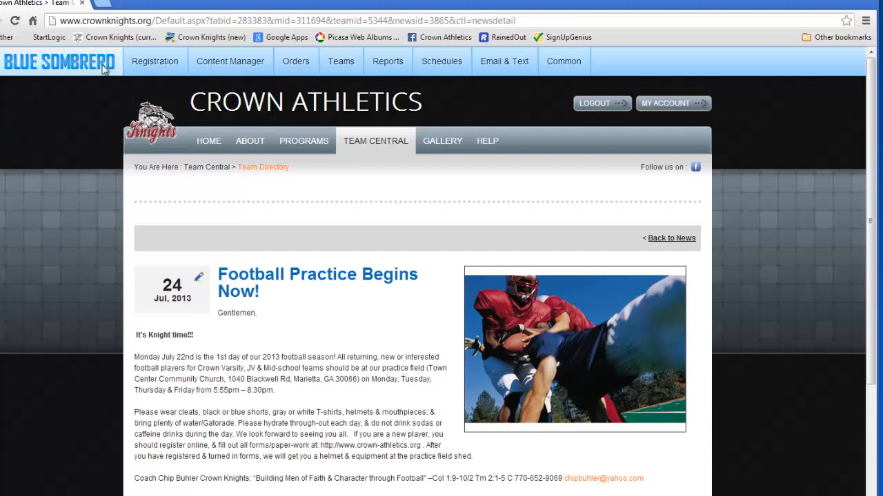
Step: Copy the full web address of the "Football Practice Begins Now!" article page
left_click_drag(537, 21, 56, 21)
right_click(106, 23)
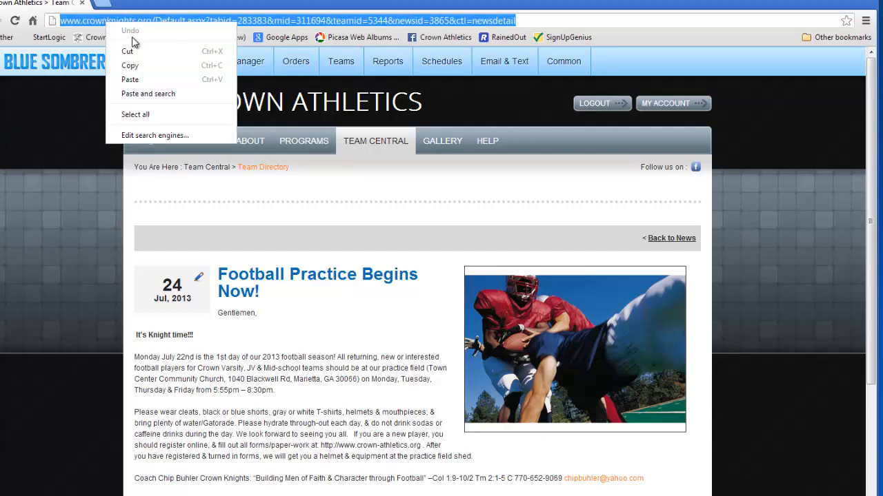
left_click(136, 68)
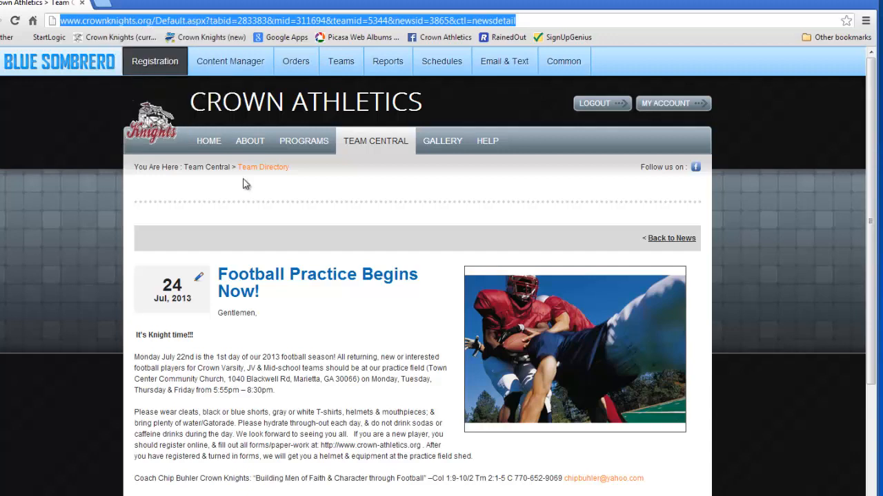
Step: Return to the Varsity Football home page and start a new content entry in its rotator settings
left_click(660, 243)
left_click(660, 241)
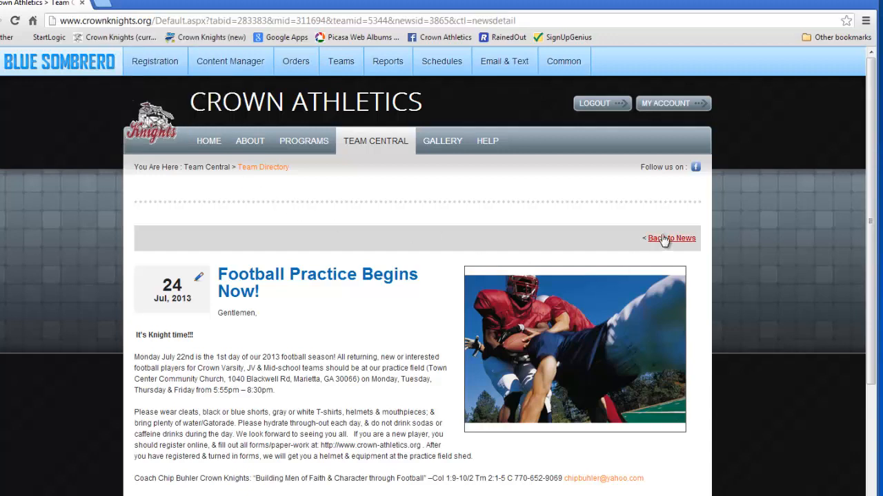
left_click(192, 261)
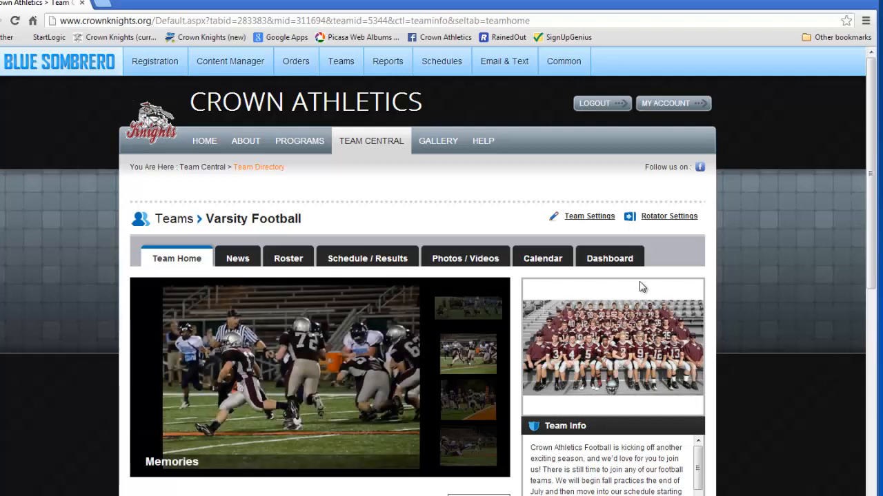
left_click(661, 219)
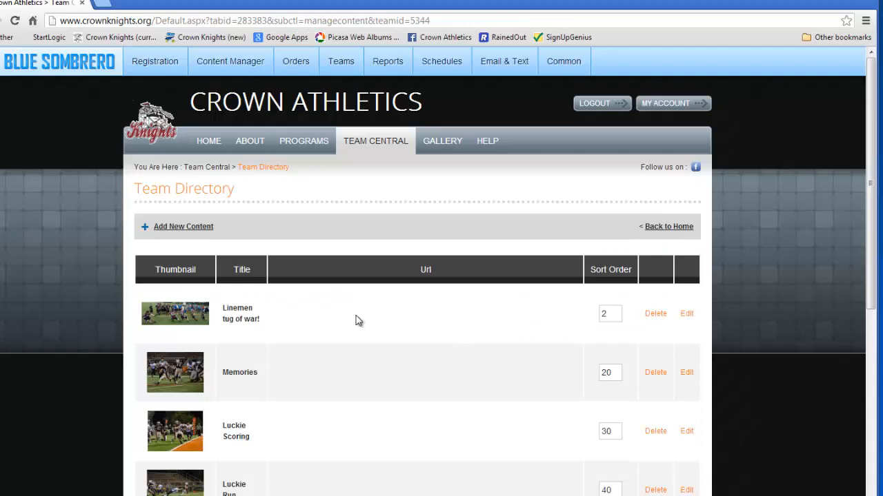
left_click(172, 228)
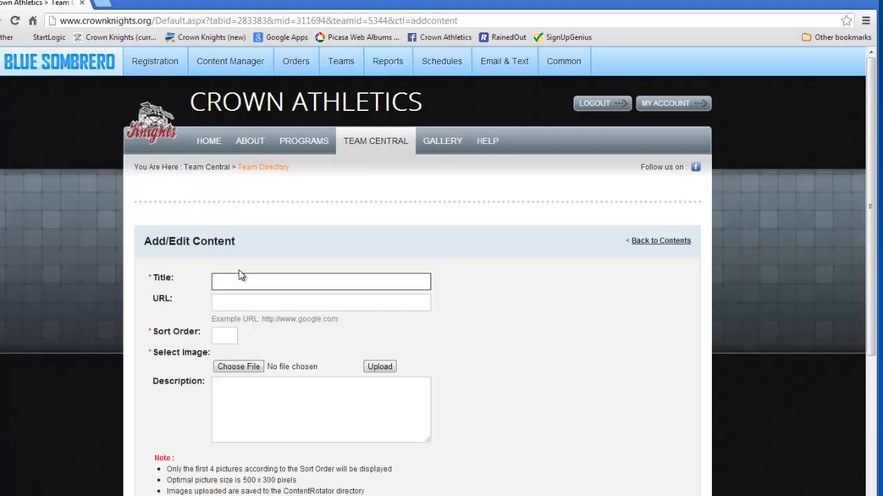
Step: Title the rotator entry "Practice starts now!", paste the copied article address as its URL and set its sort order to 1
type("Practice starts now!")
key("Tab")
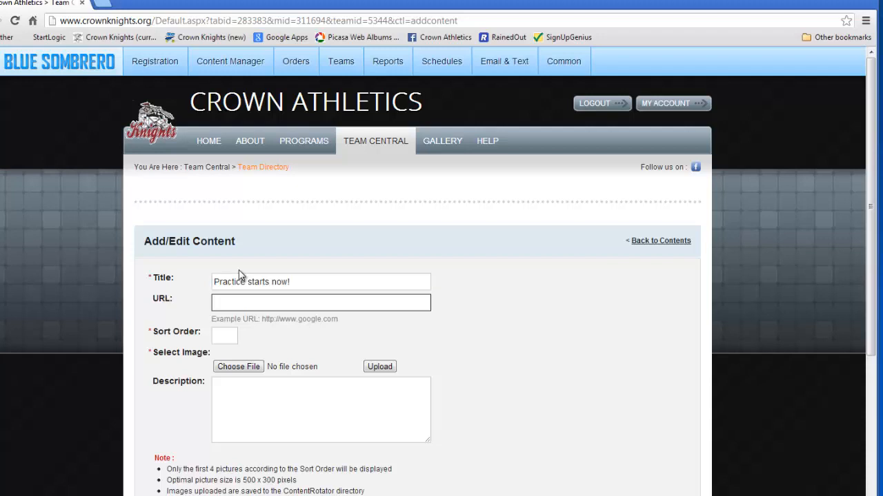
right_click(273, 304)
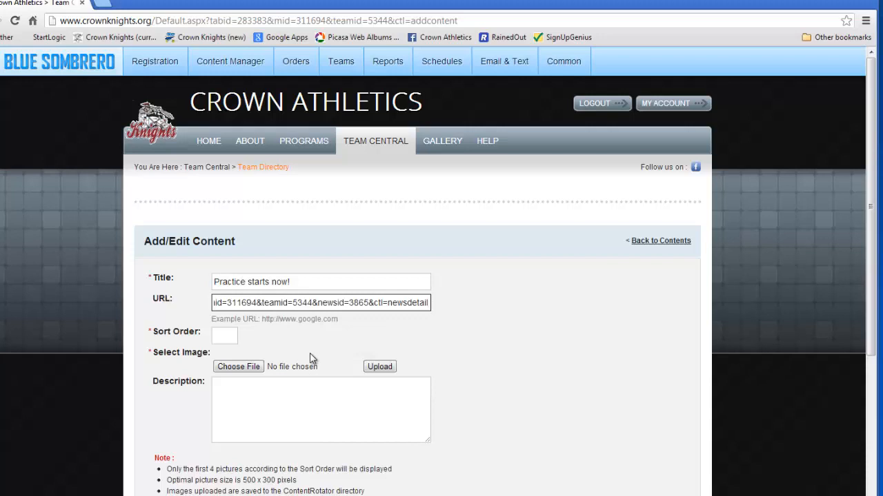
key("Home")
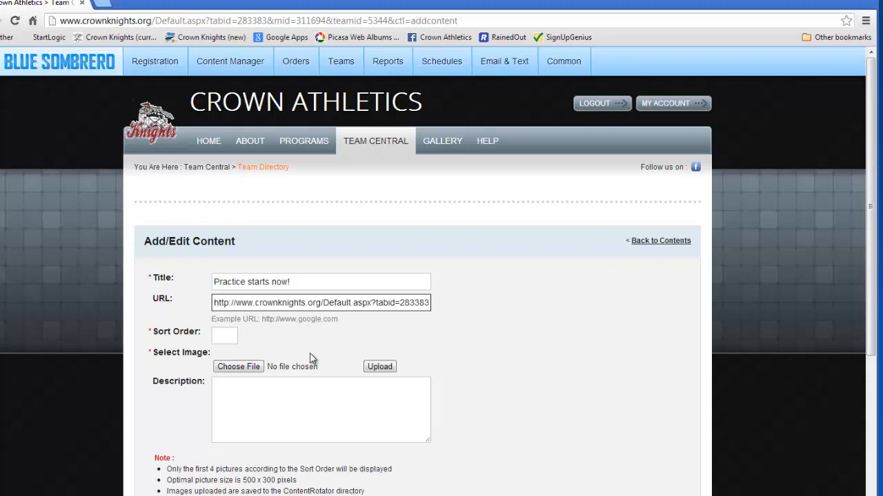
left_click(225, 336)
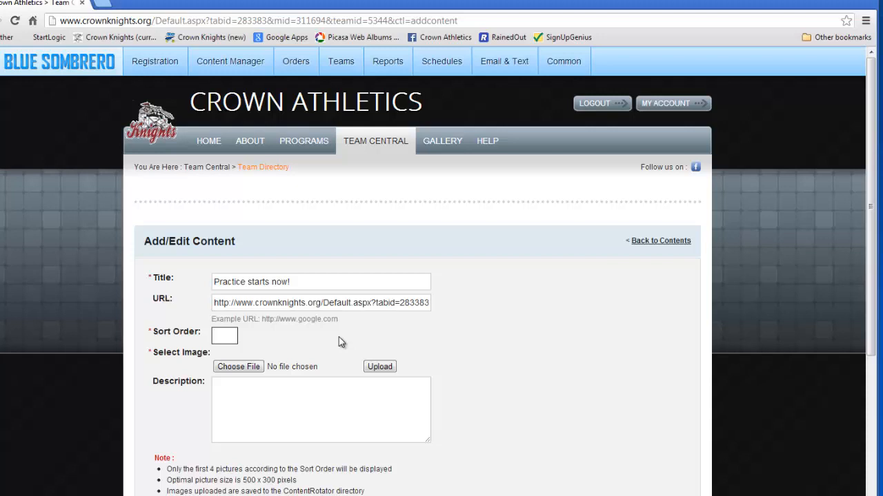
type("1")
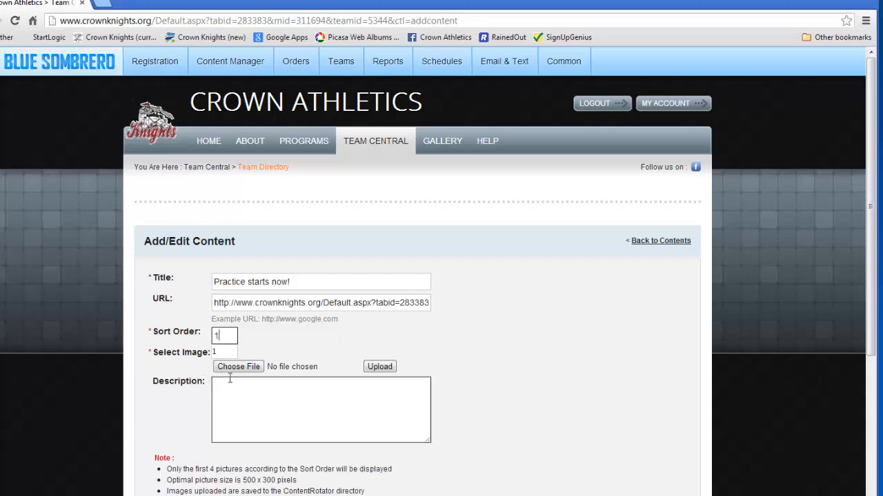
left_click(299, 351)
Step: Upload the image Player's Hitting.JPG from the Football images folder to the rotator entry
left_click(242, 370)
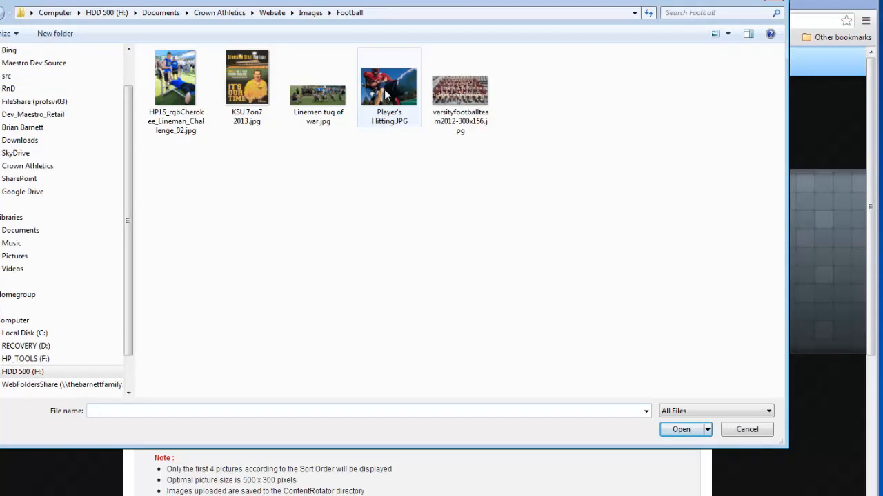
left_click(384, 89)
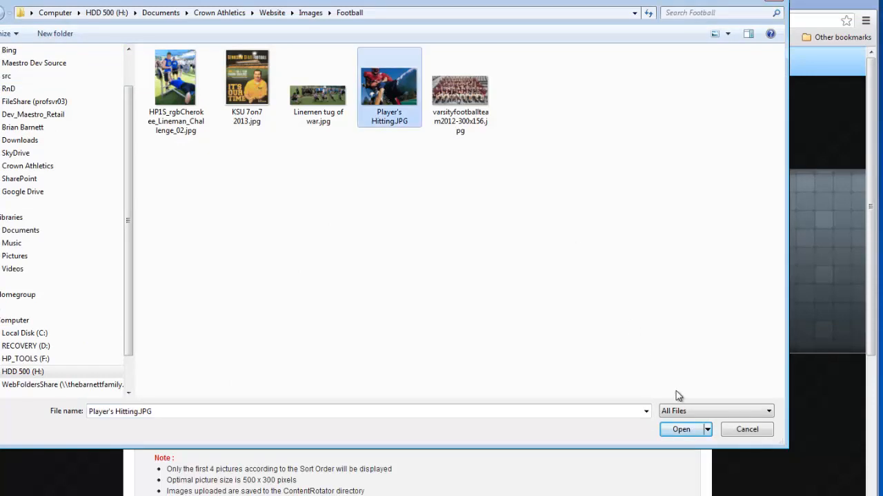
left_click(681, 430)
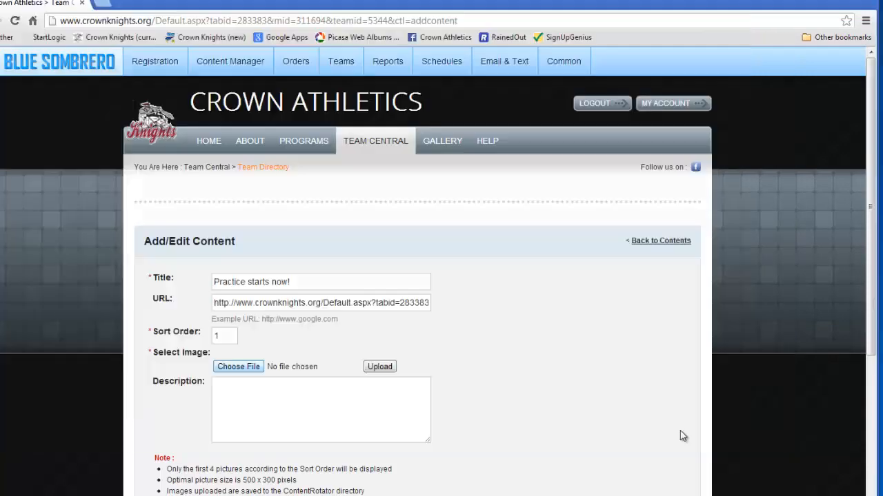
left_click(384, 368)
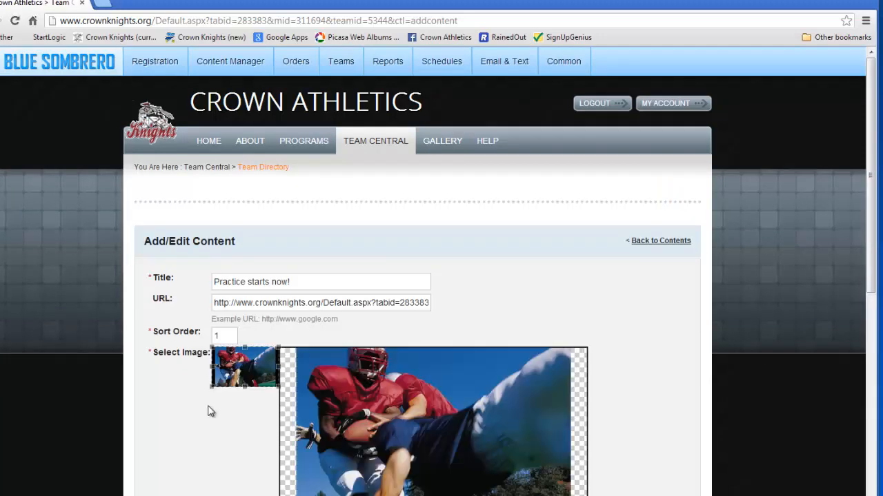
Step: Crop the uploaded rotator image with the default crop area and save the content entry without a description
scroll(202, 415, "down", 2)
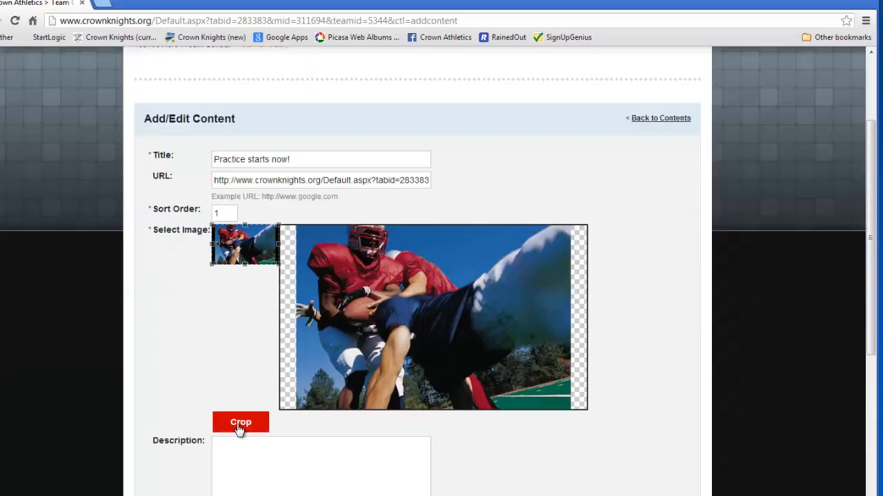
left_click(240, 423)
scroll(516, 398, "down", 2)
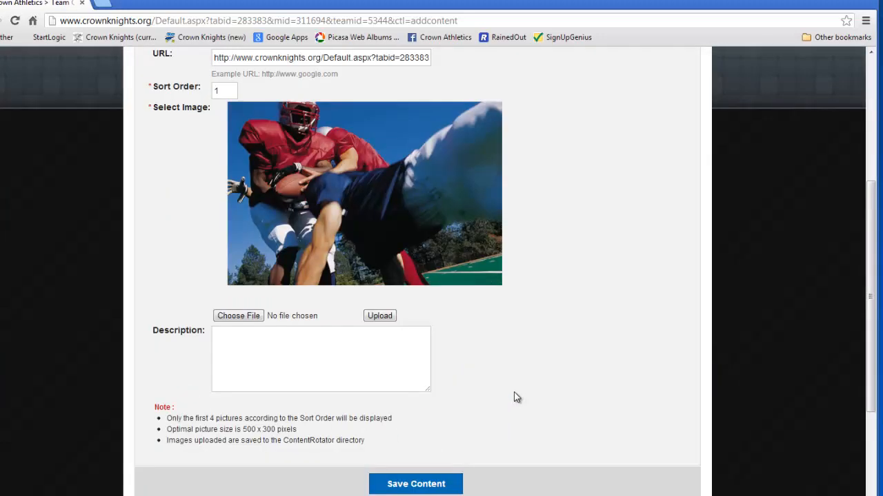
left_click(421, 486)
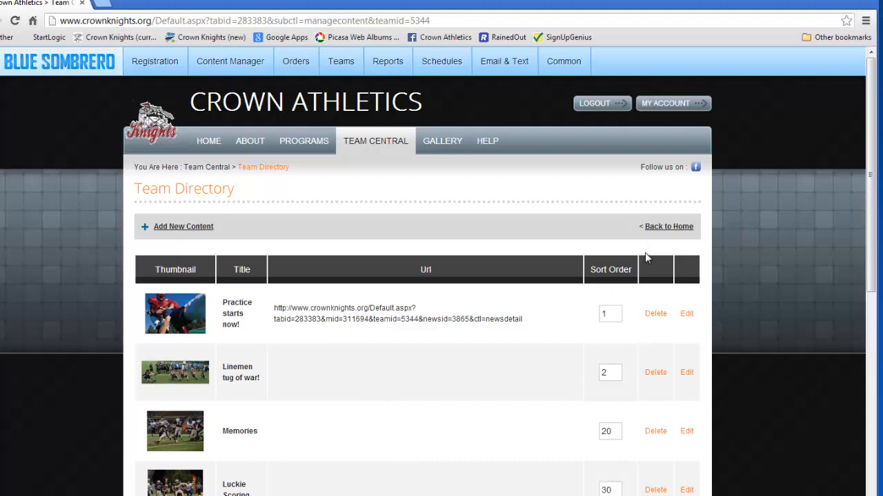
Step: Return to the Varsity Football home page and open the article linked from the "Practice starts now!" rotator slide
left_click(662, 227)
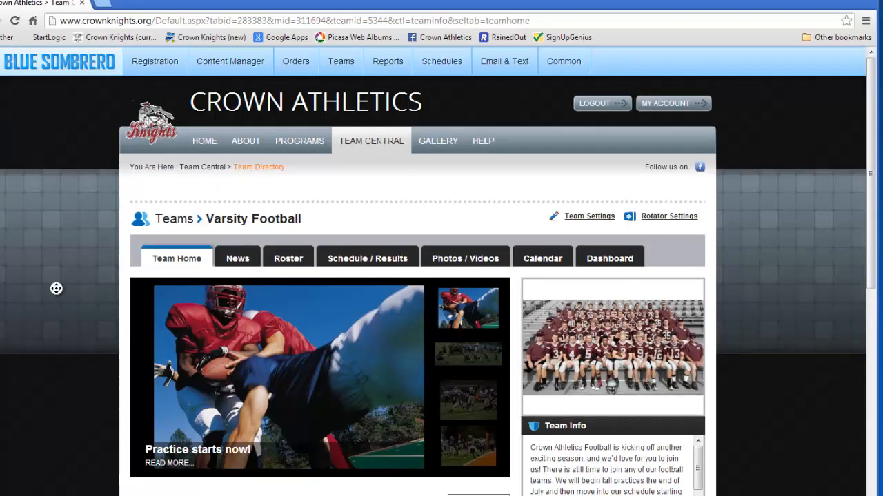
scroll(53, 317, "down", 3)
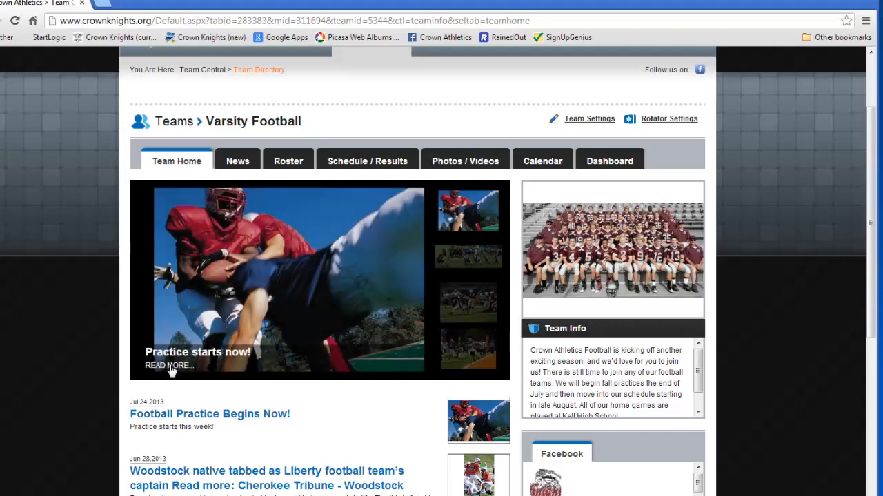
left_click(167, 366)
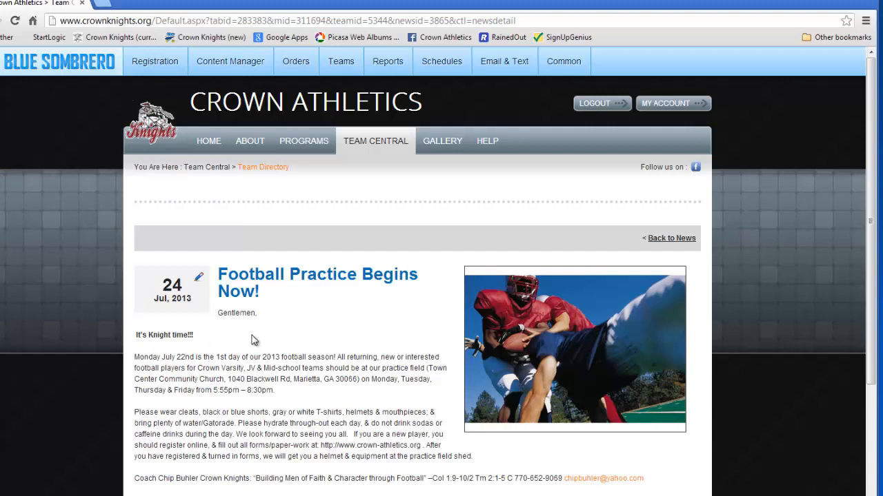
Step: Go back from the article to the Varsity Football home page and review its rotator and news list
left_click(672, 240)
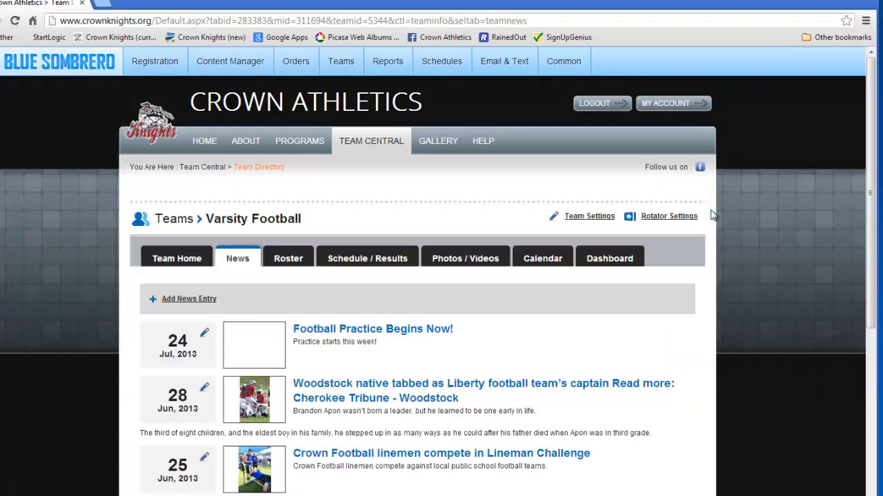
left_click(180, 264)
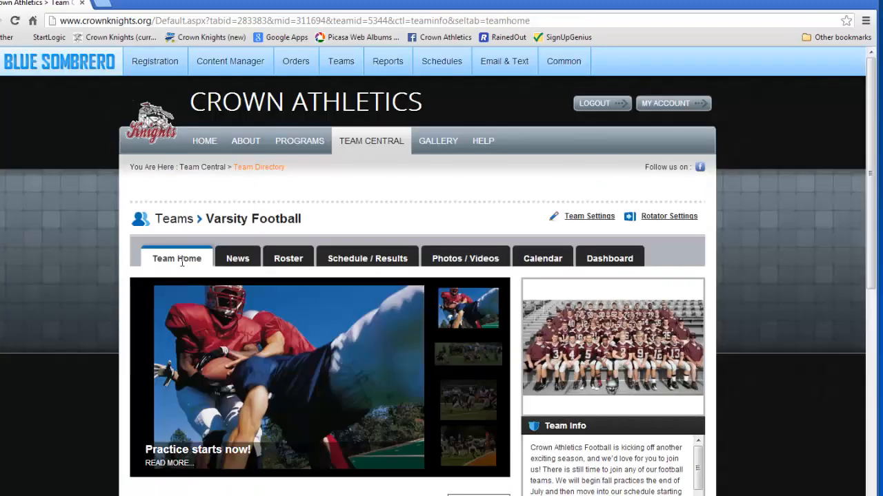
scroll(742, 296, "down", 2)
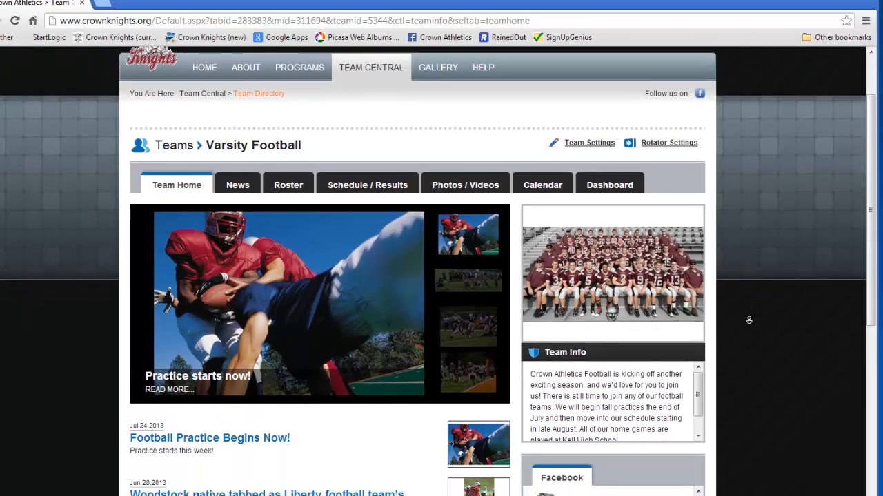